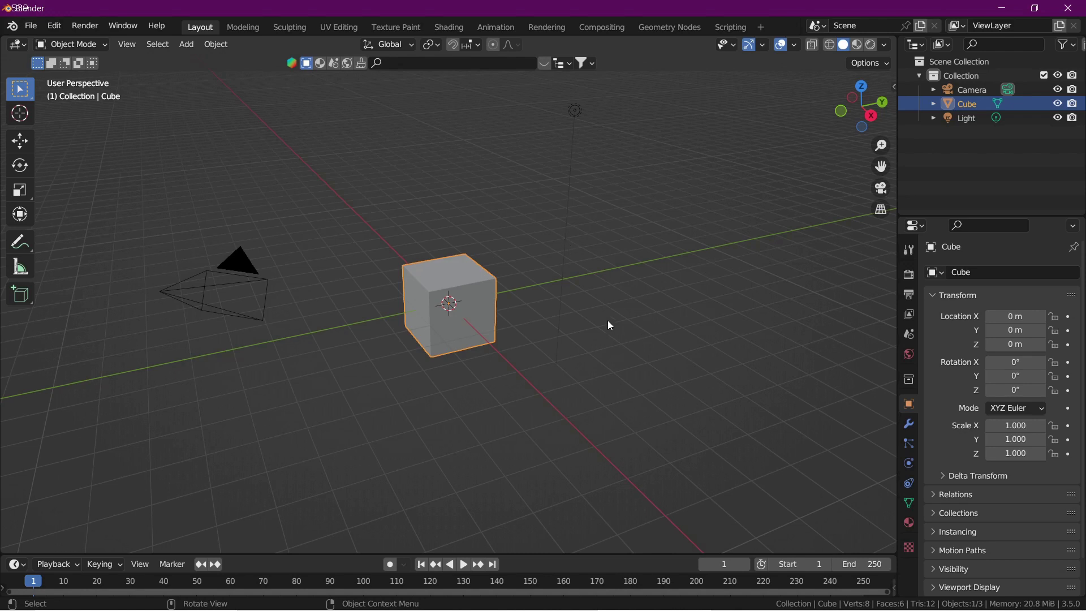
# Delete the default cube, leaving only the camera and light in the scene.
pyautogui.scroll(2, 608, 321)
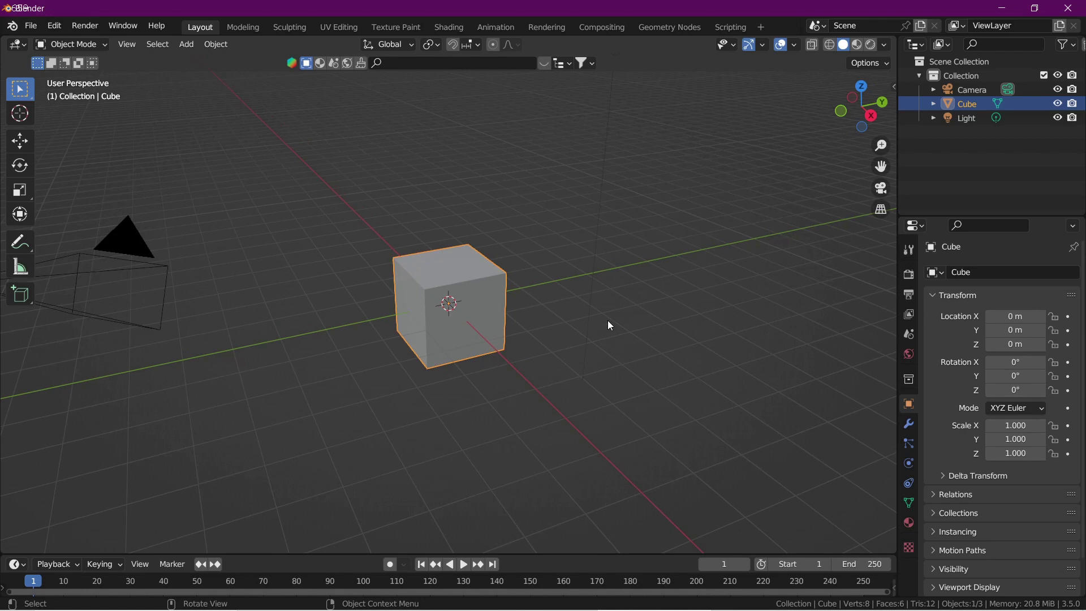
pyautogui.press('x')
pyautogui.click(607, 320)
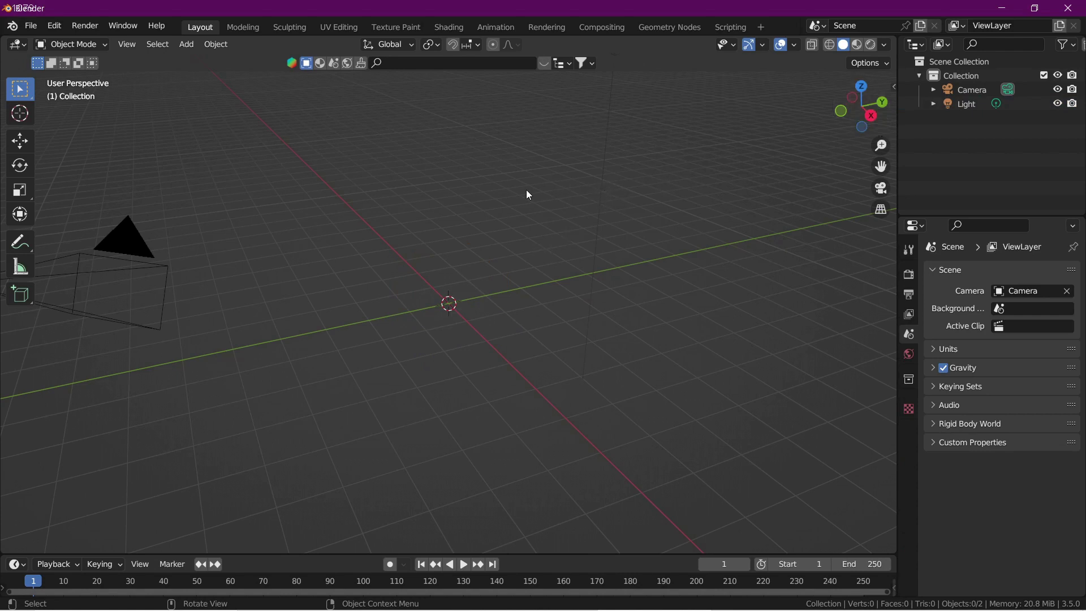
pyautogui.hotkey('shift', 'a')
# Add a Suzanne monkey mesh and view it zoomed in from the front in orthographic.
pyautogui.moveTo(526, 189)
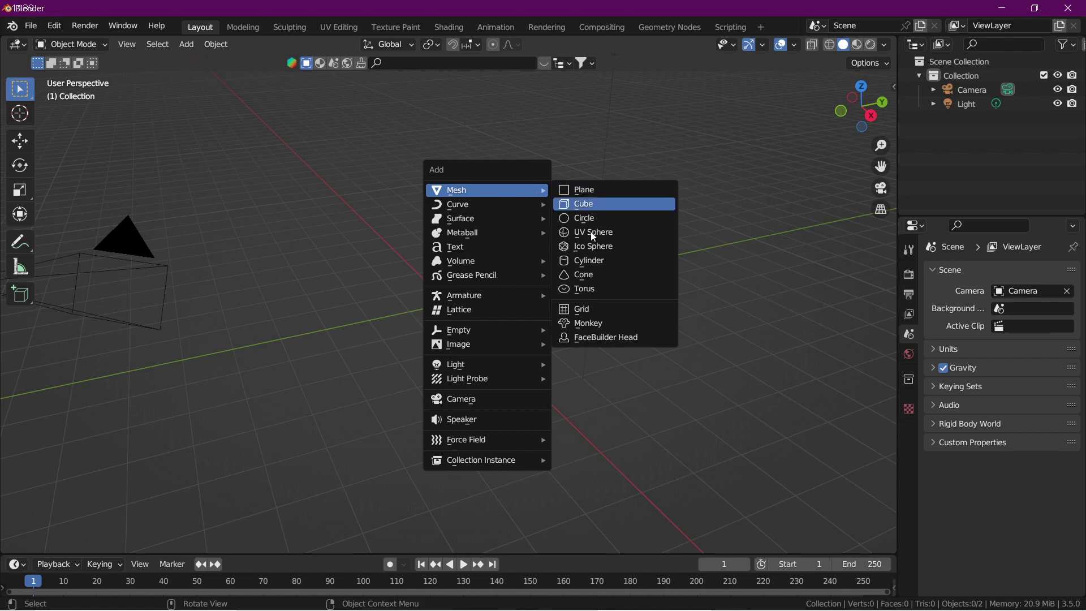
pyautogui.click(597, 326)
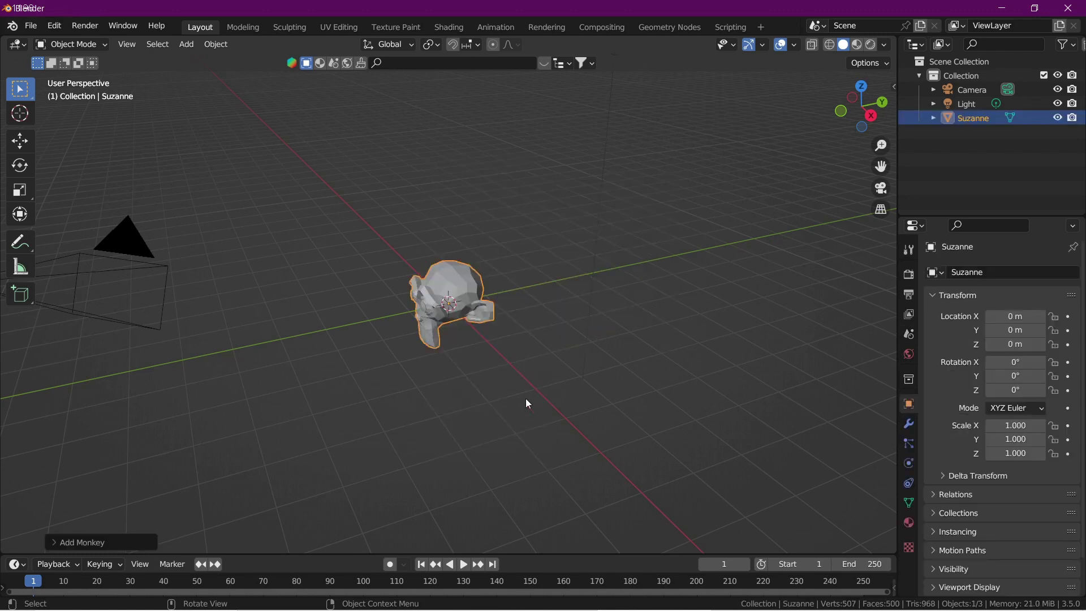
pyautogui.moveTo(526, 399); pyautogui.dragTo(649, 367, button='middle')
pyautogui.scroll(1, 650, 366)
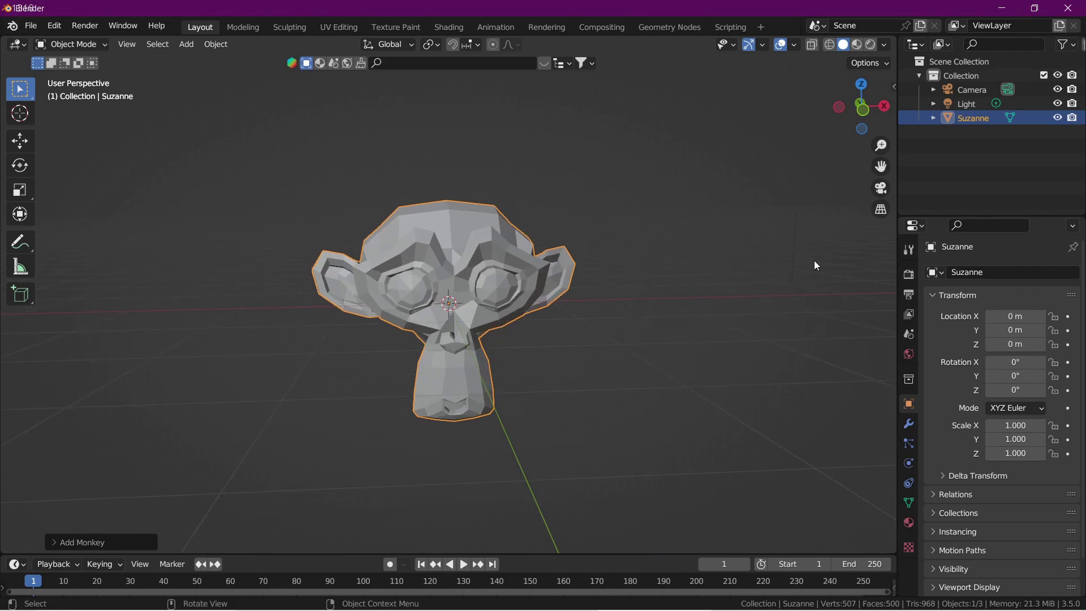
pyautogui.click(862, 108)
pyautogui.moveTo(862, 108); pyautogui.dragTo(862, 112)
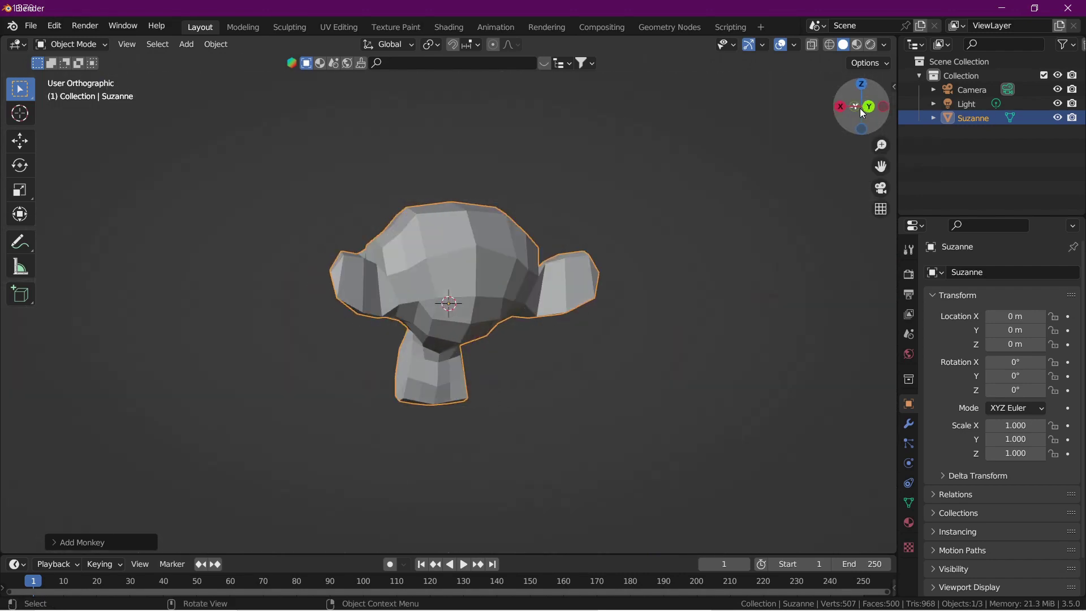
pyautogui.click(860, 108)
pyautogui.scroll(4, 643, 425)
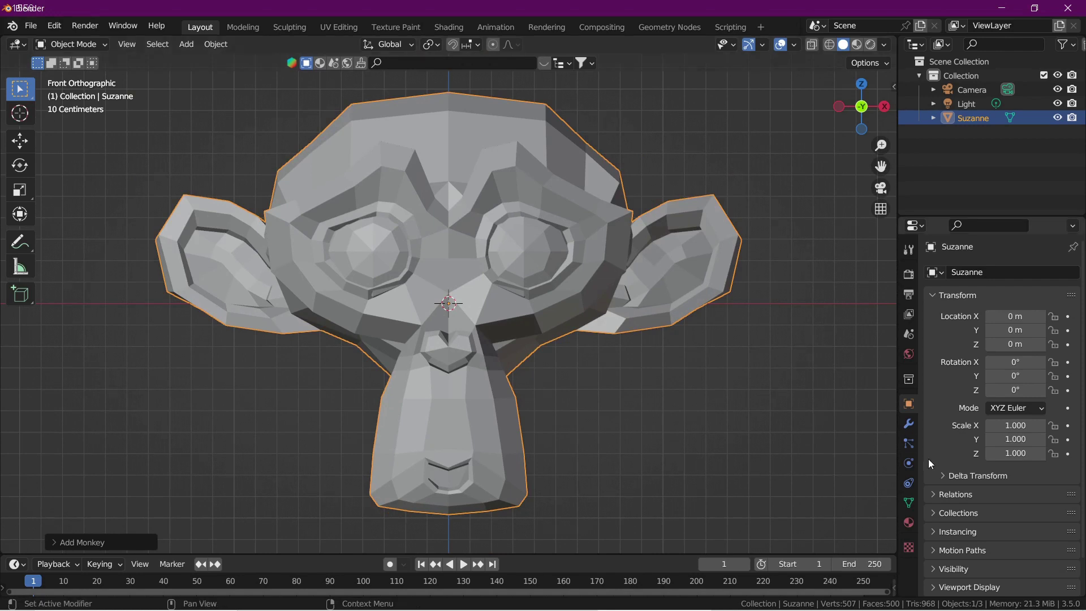
# In Object Data, add a Basis shape key and a second key renamed 'lip'.
pyautogui.click(909, 503)
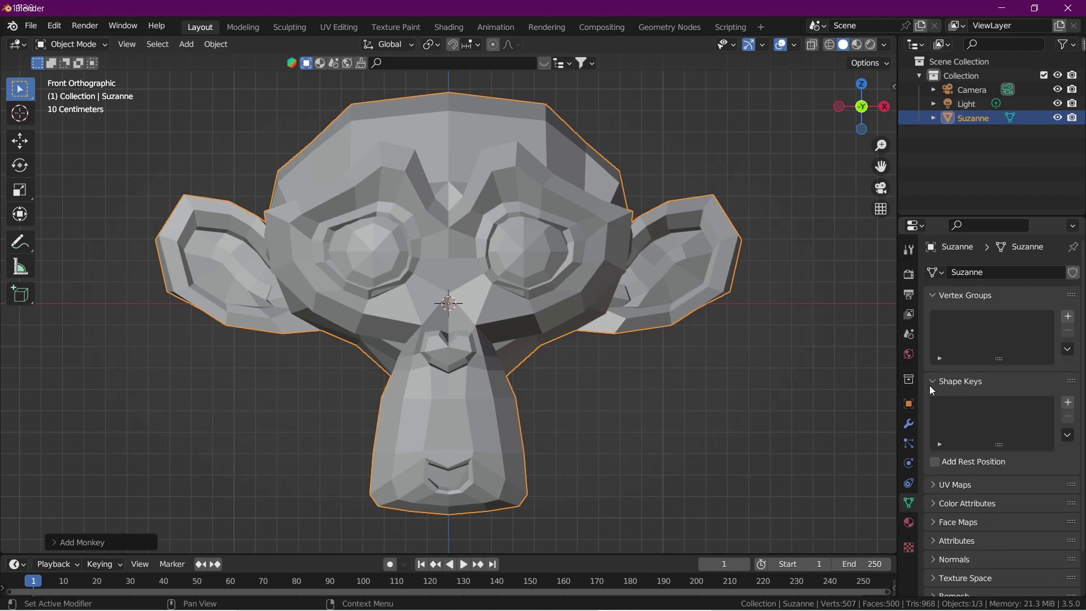
pyautogui.click(1069, 402)
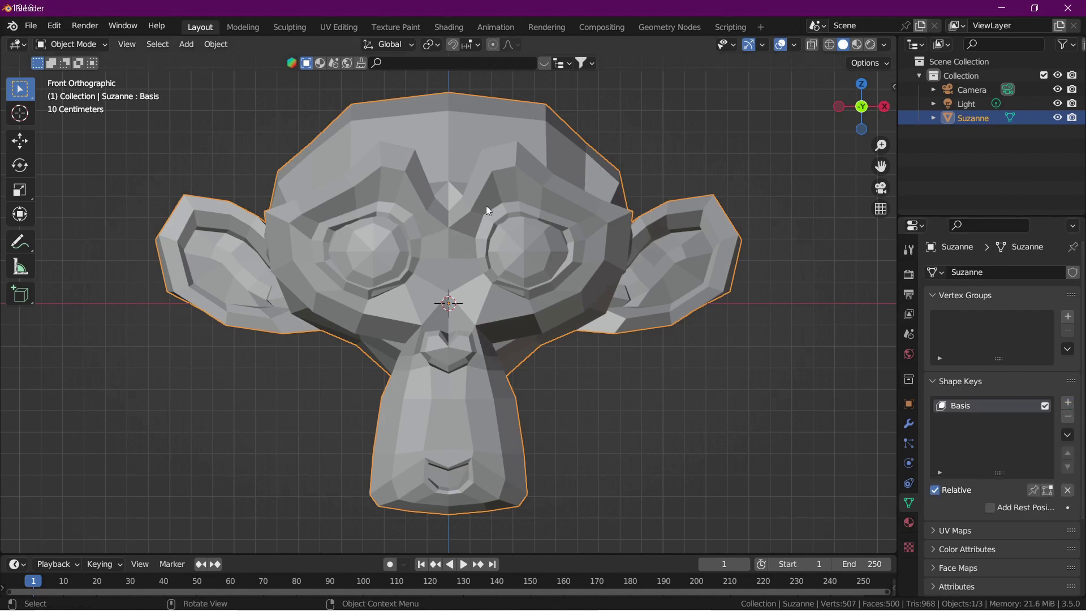
pyautogui.click(1068, 402)
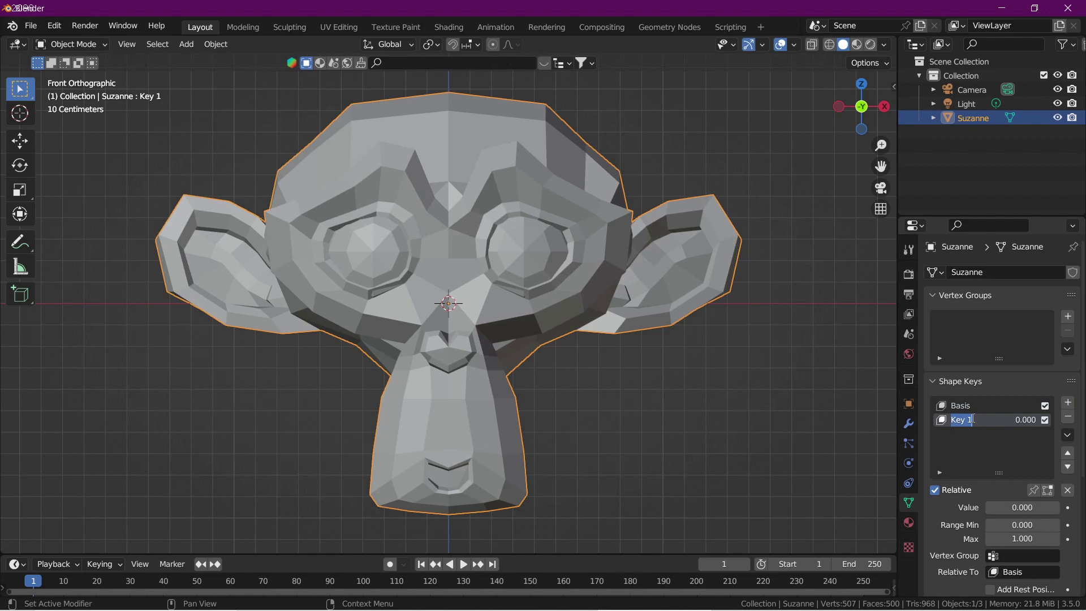
pyautogui.press('BackSpace')
pyautogui.write('lip')
pyautogui.press('Return')
pyautogui.click(90, 45)
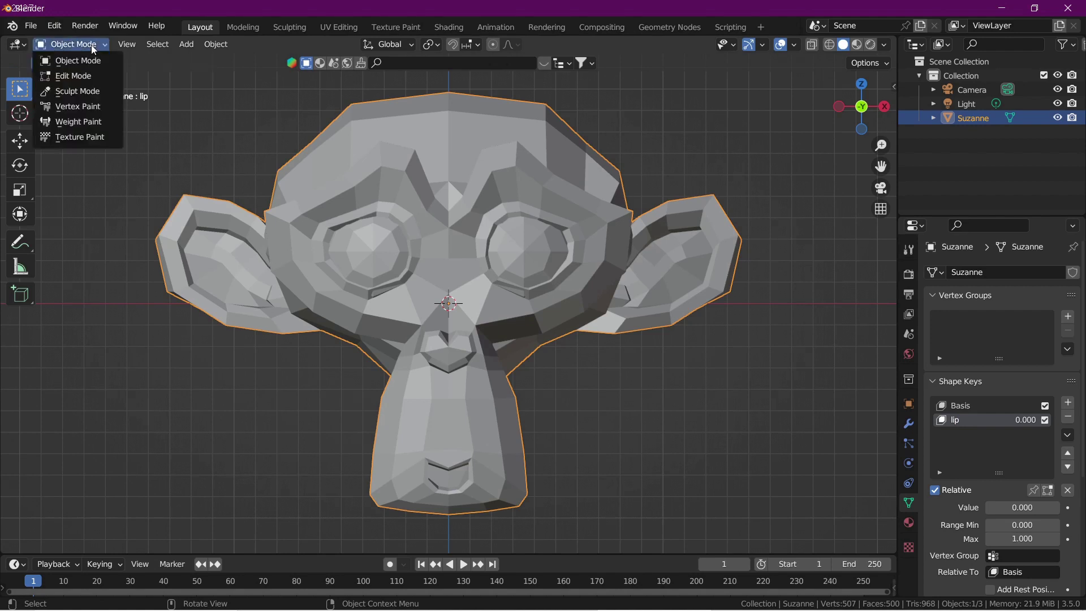
# In Edit Mode, box-select the upper lip vertices and pull them down along Z.
pyautogui.click(95, 75)
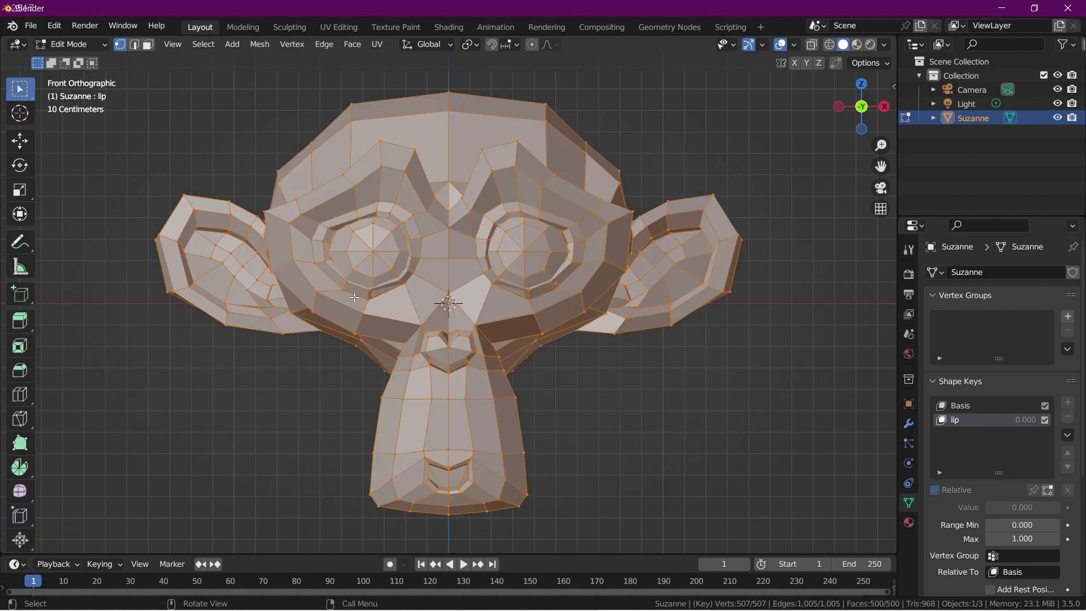
pyautogui.click(664, 405)
pyautogui.scroll(2, 481, 369)
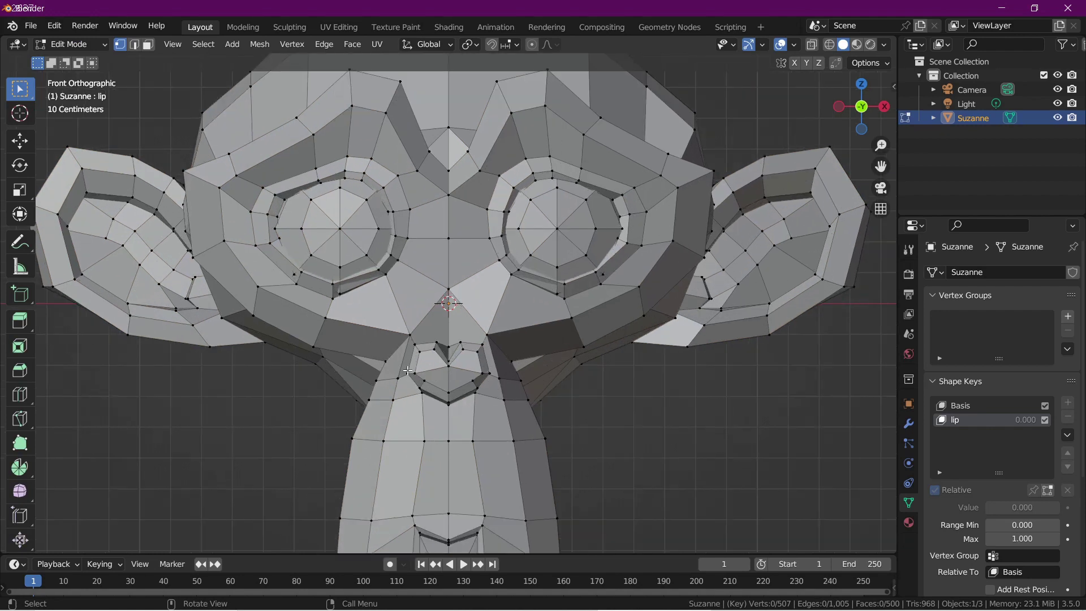
pyautogui.moveTo(408, 370); pyautogui.dragTo(489, 416)
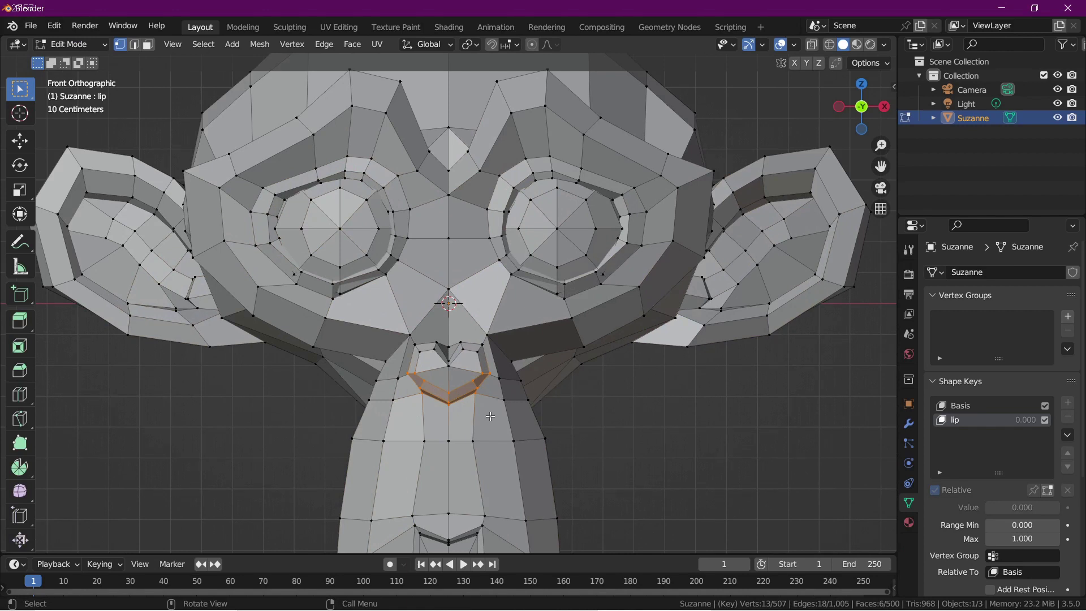
pyautogui.press('g')
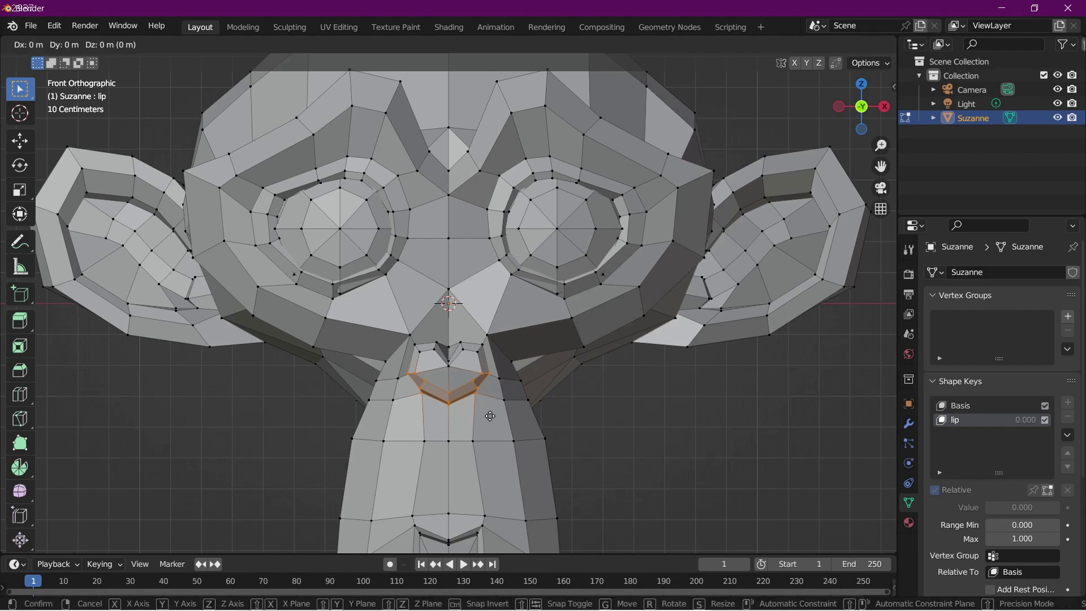
pyautogui.press('z')
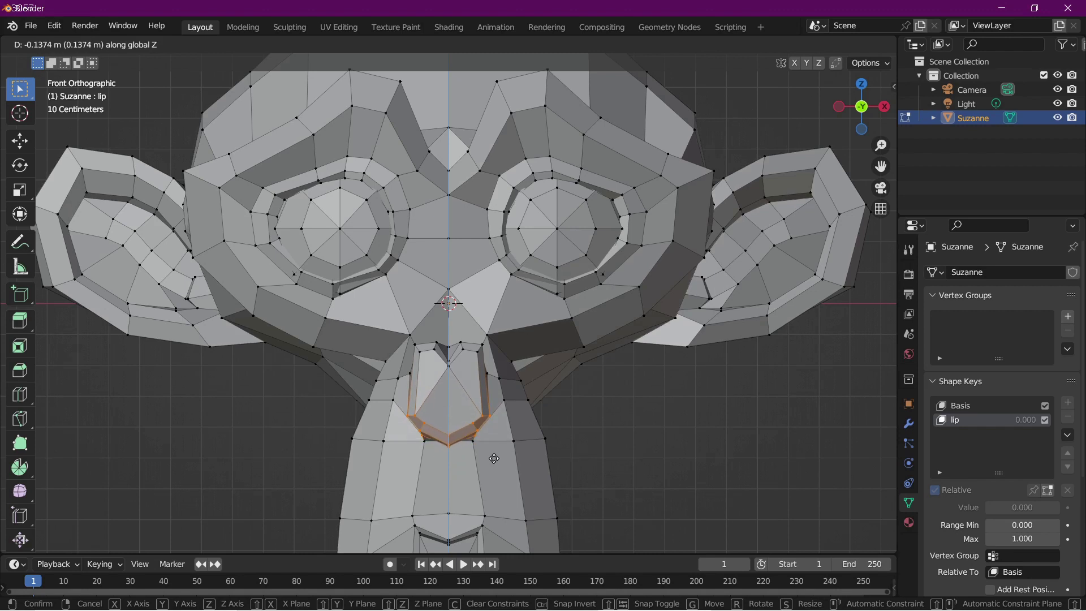
pyautogui.click(494, 458)
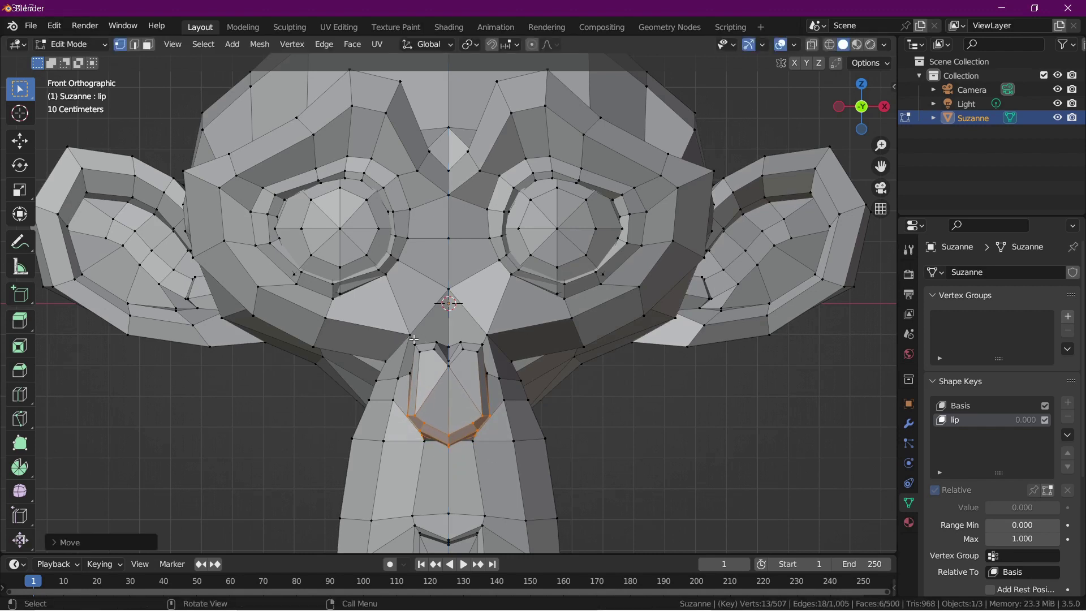
# Select the vertices just below the nose and raise them slightly along Z.
pyautogui.moveTo(416, 341); pyautogui.dragTo(485, 373)
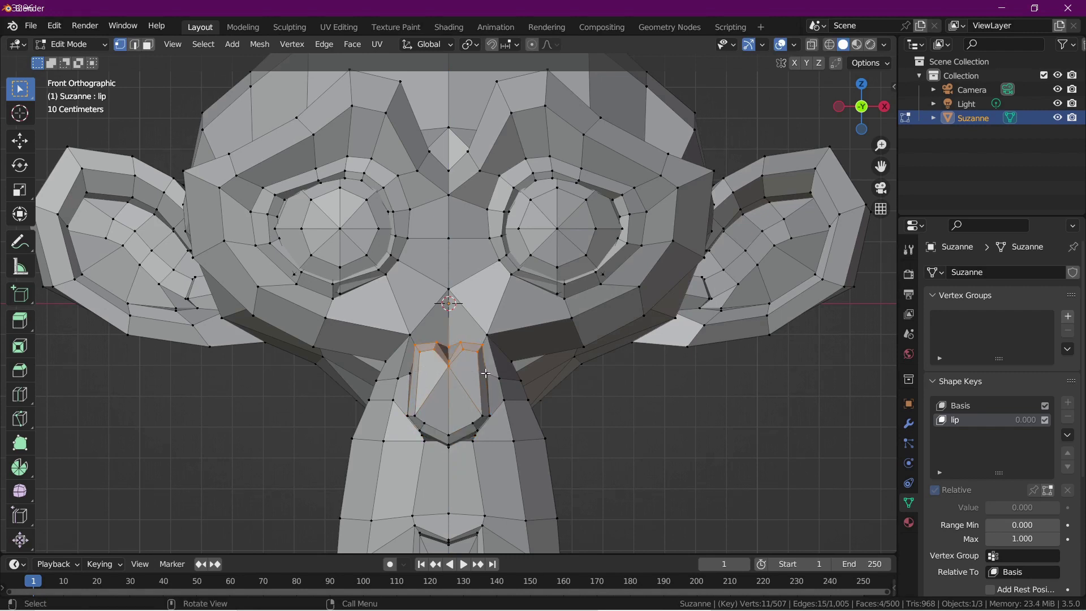
pyautogui.press('g')
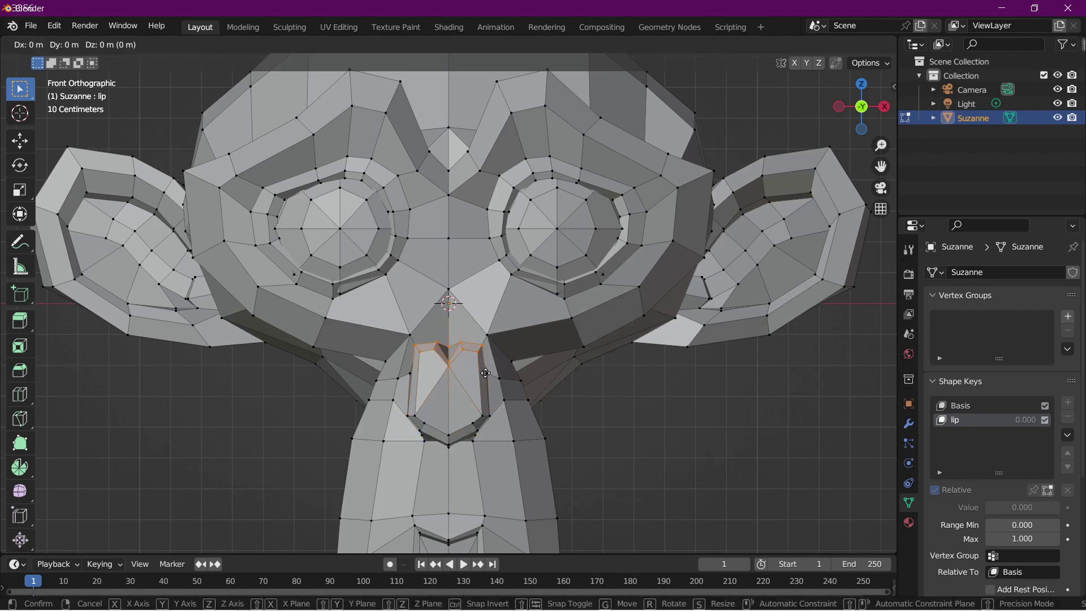
pyautogui.press('z')
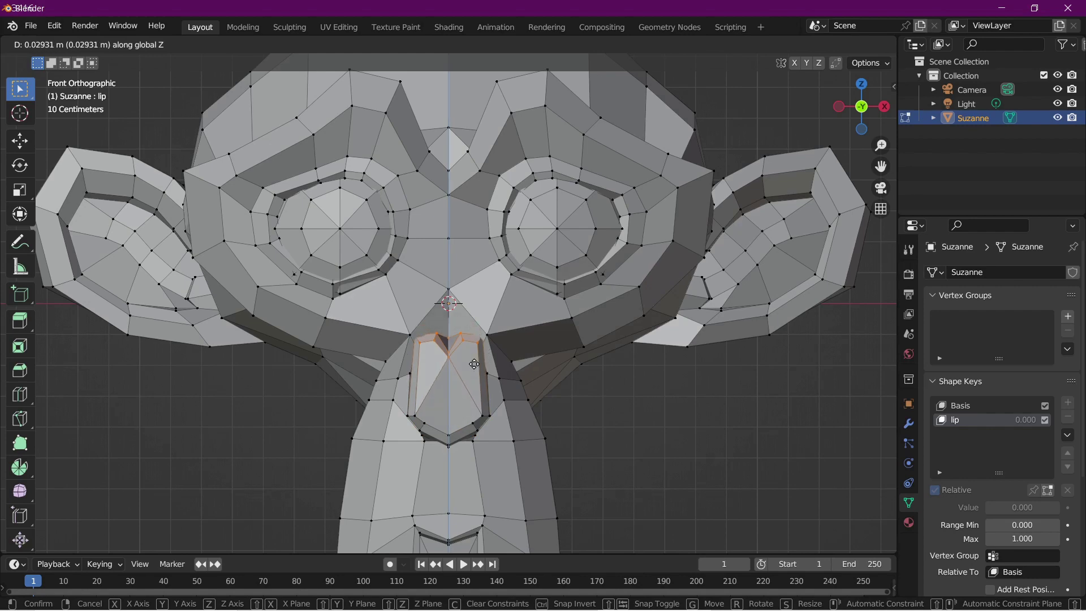
pyautogui.click(474, 364)
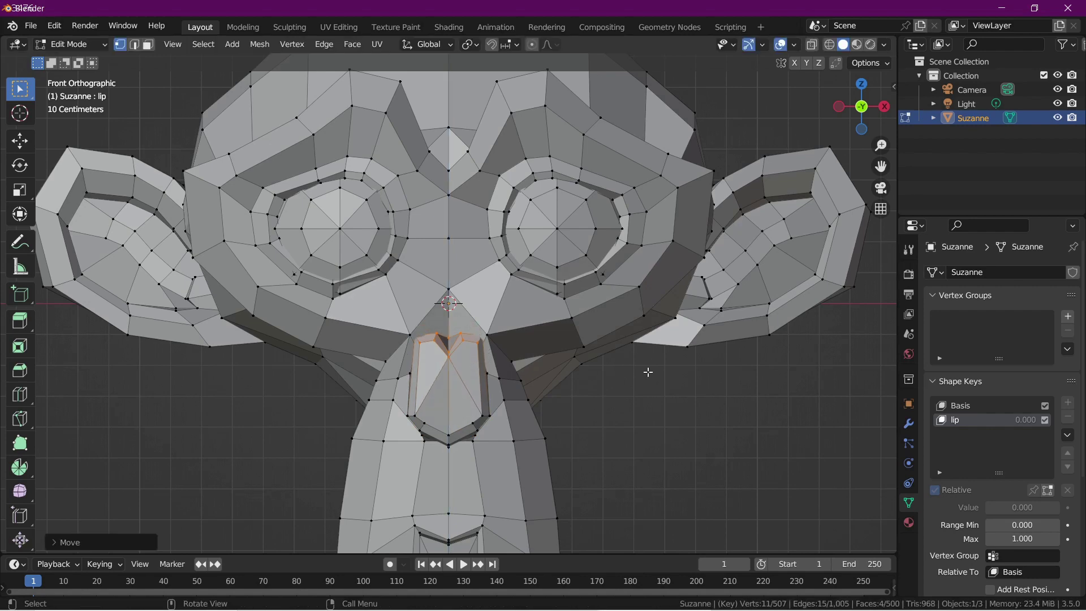
pyautogui.scroll(-3, 646, 376)
pyautogui.scroll(2, 646, 387)
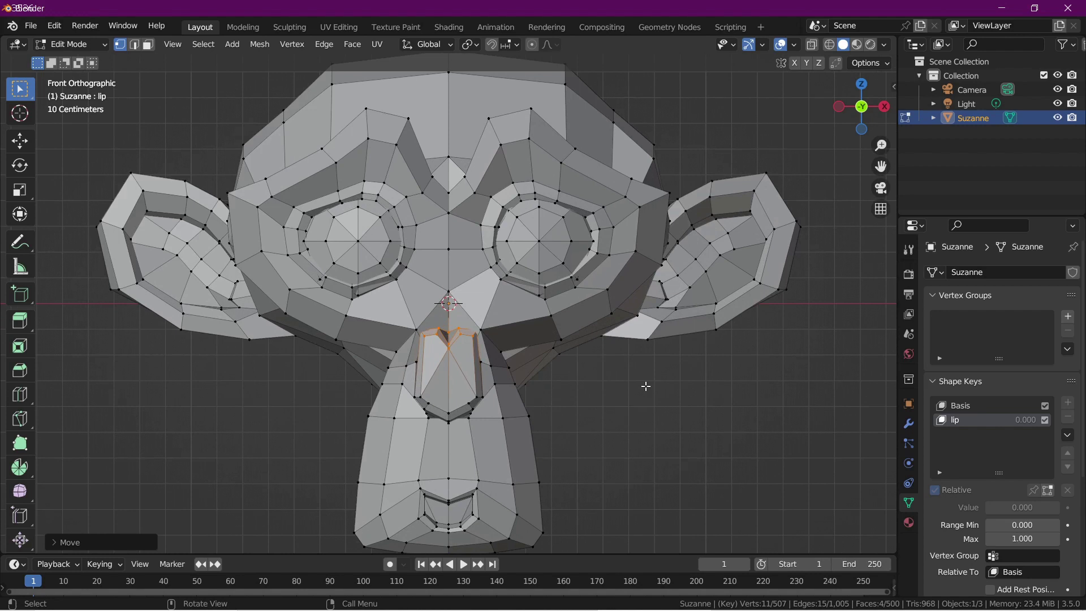
# Return to Object Mode, test the lip key at 0.731, and split the 3D view in two.
pyautogui.click(79, 46)
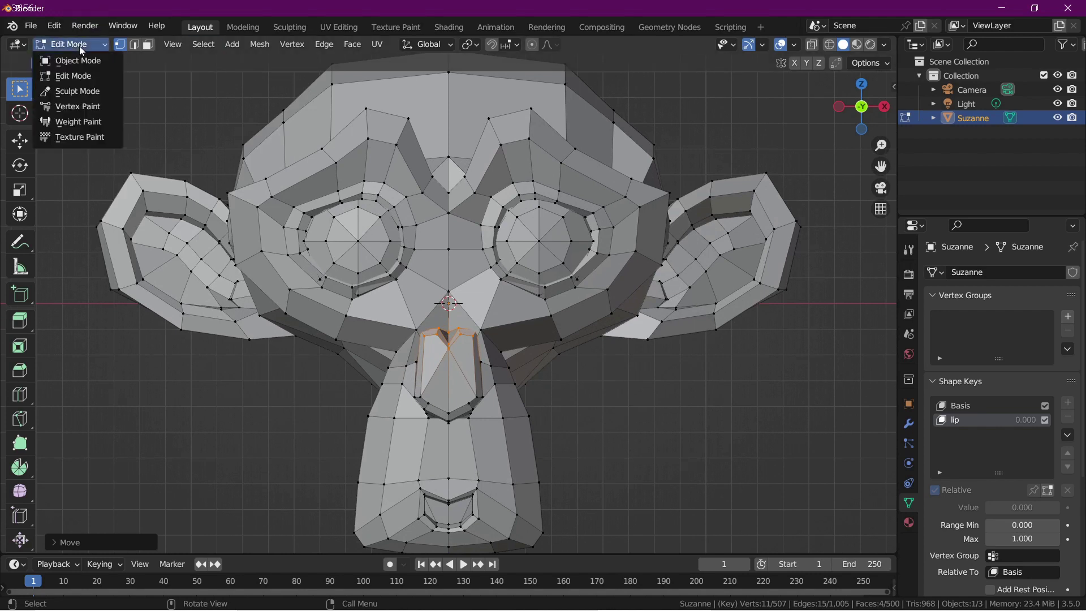
pyautogui.click(80, 59)
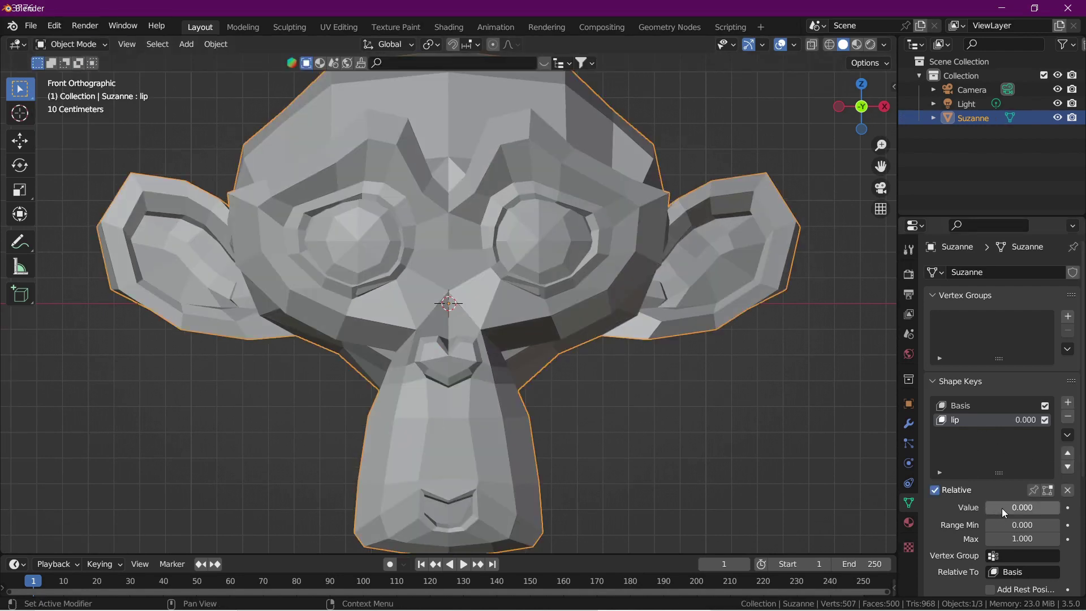
pyautogui.moveTo(1002, 508)
pyautogui.mouseDown()
pyautogui.moveTo(1059, 508)
pyautogui.moveTo(987, 512)
pyautogui.mouseUp()
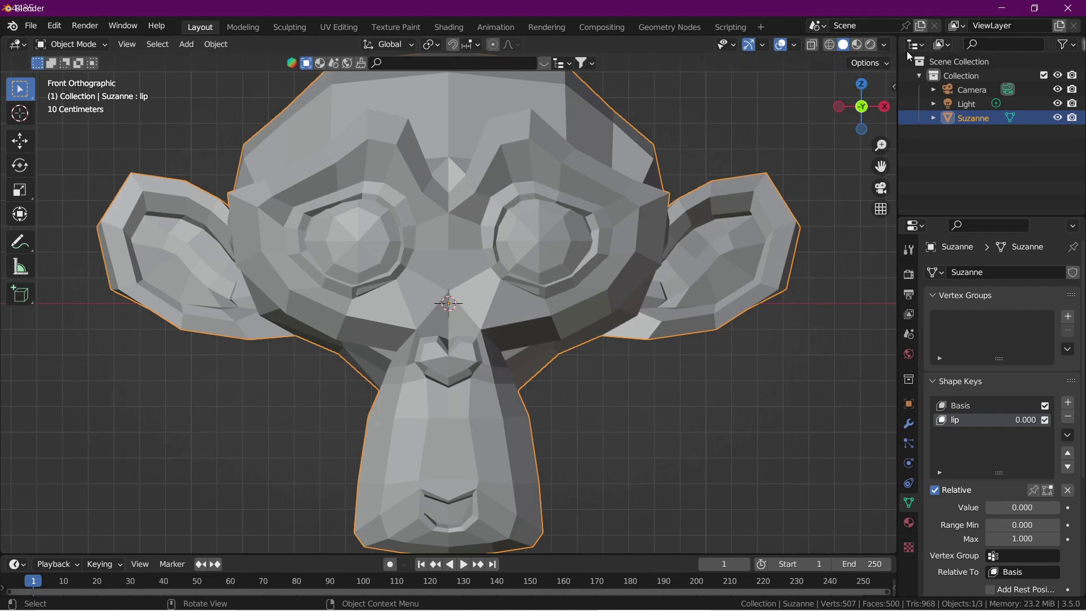
pyautogui.moveTo(893, 38); pyautogui.dragTo(524, 62)
# Make the right view a Graph Editor, keyframe the lip value, and start Bake Sound to F-Curves.
pyautogui.click(549, 45)
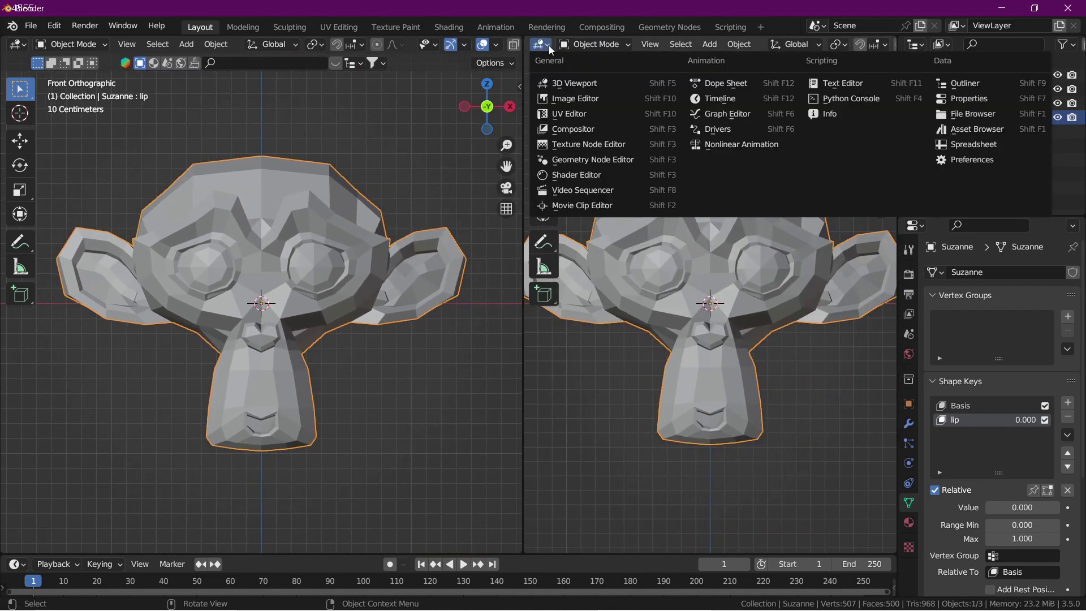
pyautogui.click(714, 117)
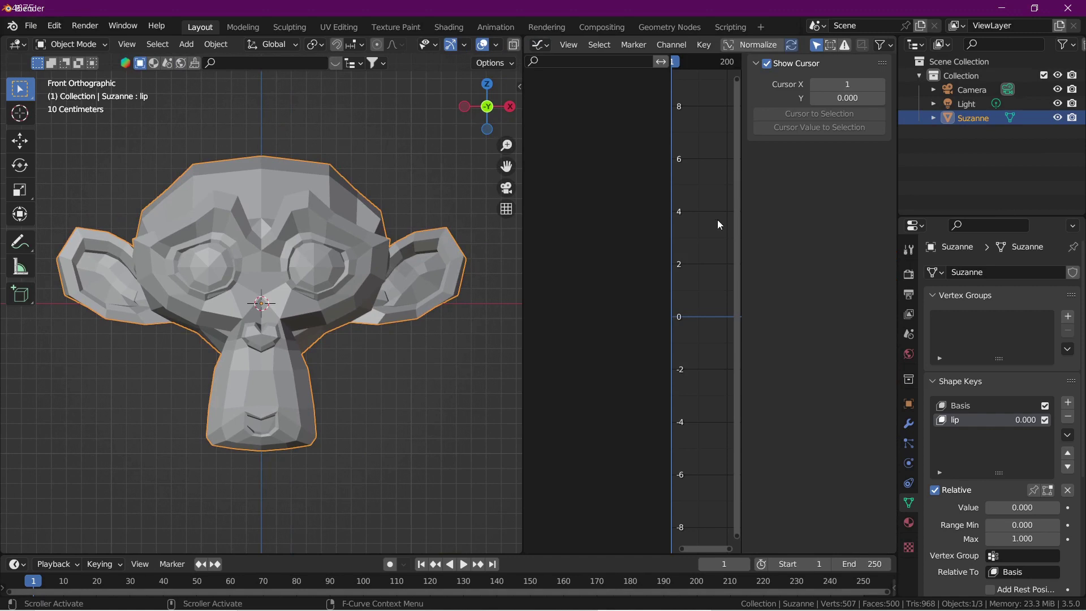
pyautogui.press('n')
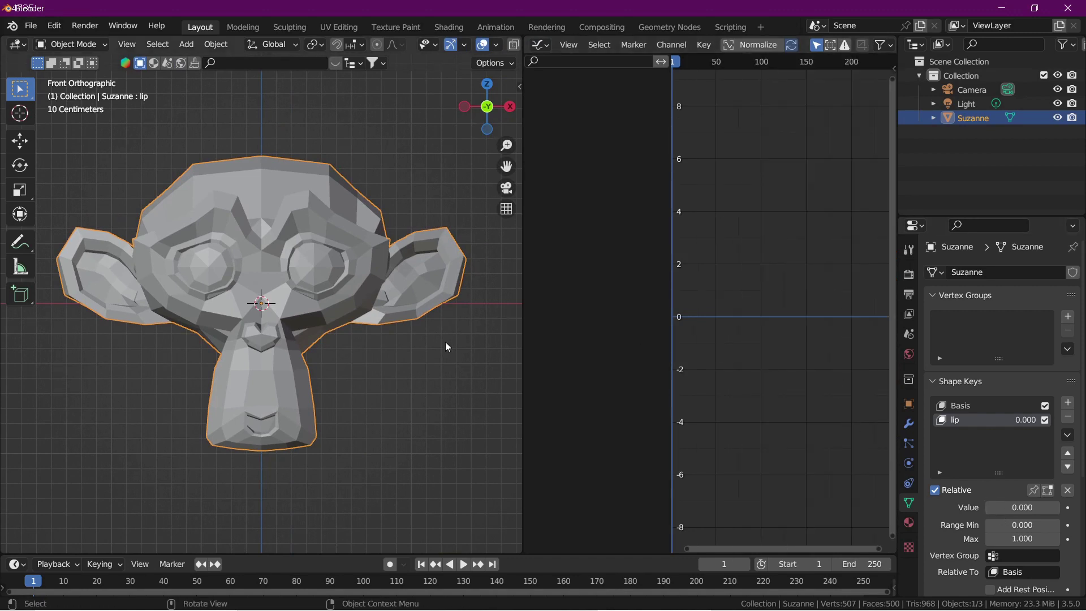
pyautogui.scroll(1, 358, 347)
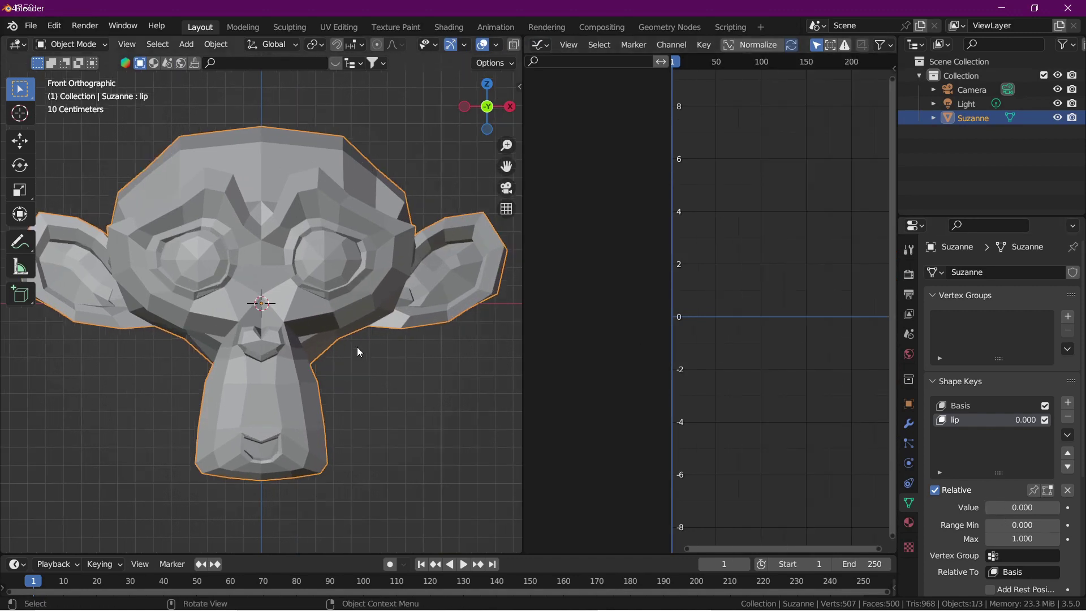
pyautogui.click(1068, 510)
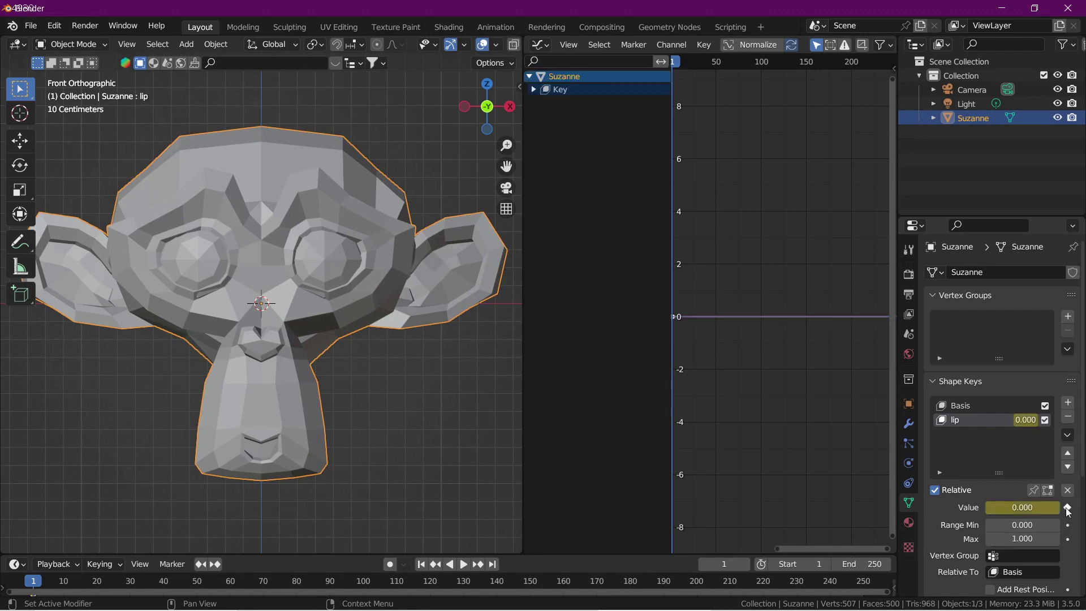
pyautogui.click(709, 49)
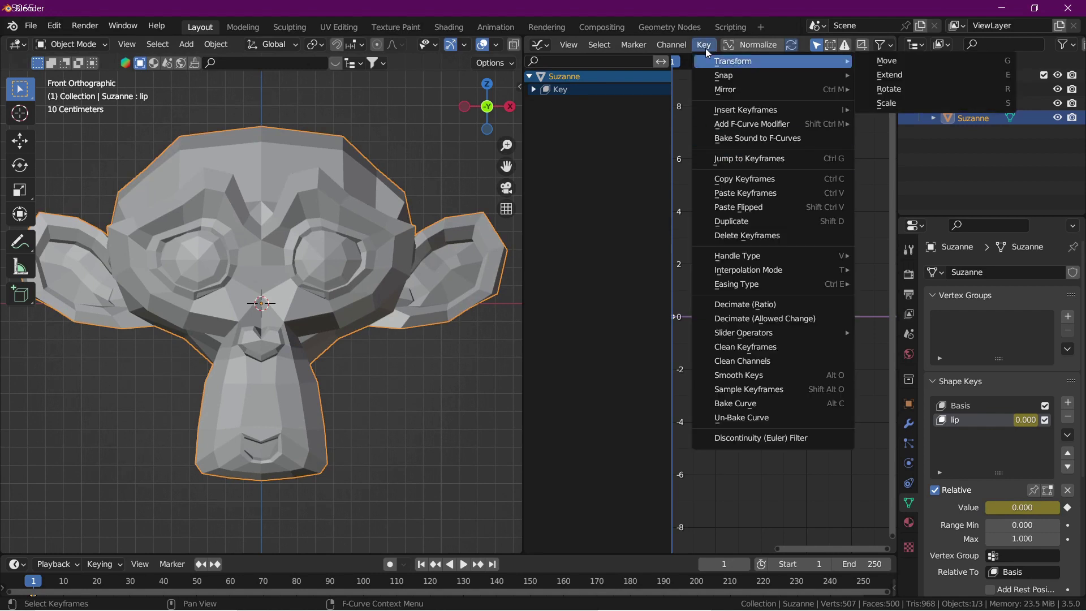
pyautogui.click(791, 138)
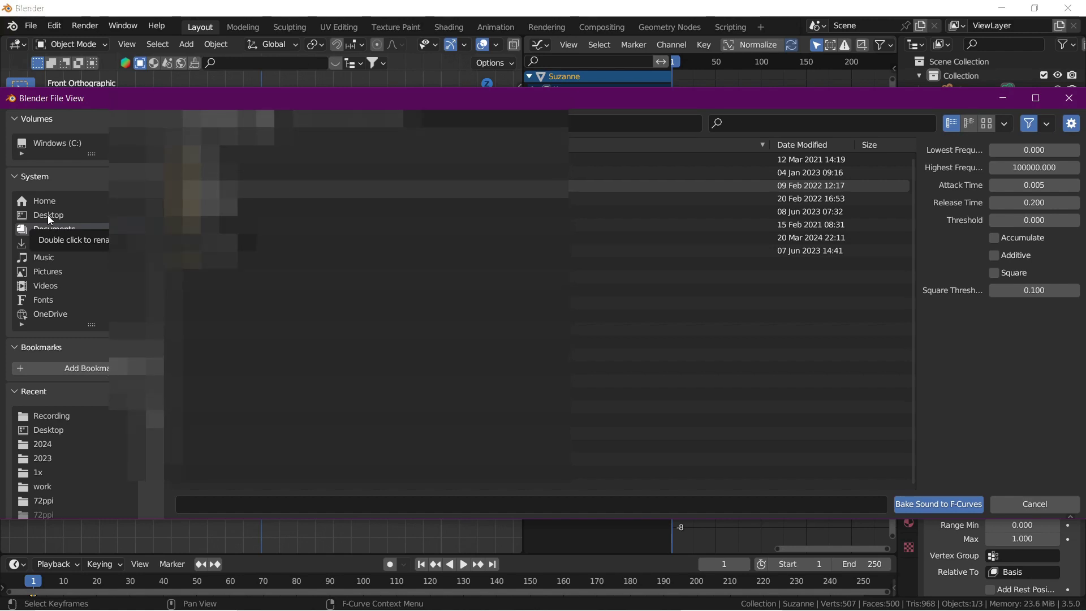
# Bake subscribe voice.mp3 from Desktop/Recording into the lip shape key's F-curve.
pyautogui.click(47, 215)
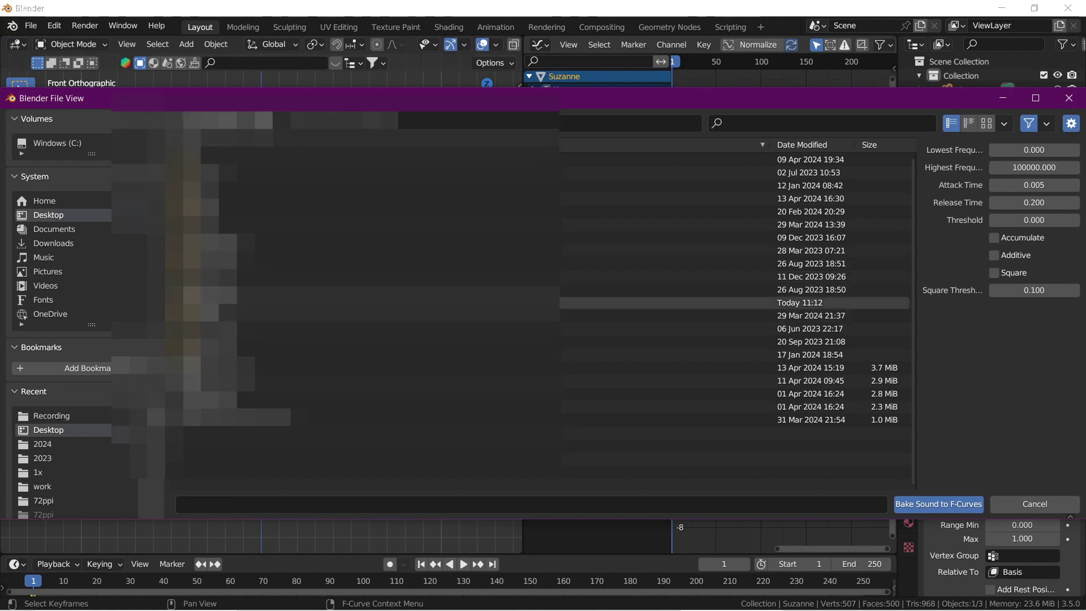
pyautogui.click(679, 303)
pyautogui.doubleClick(679, 303)
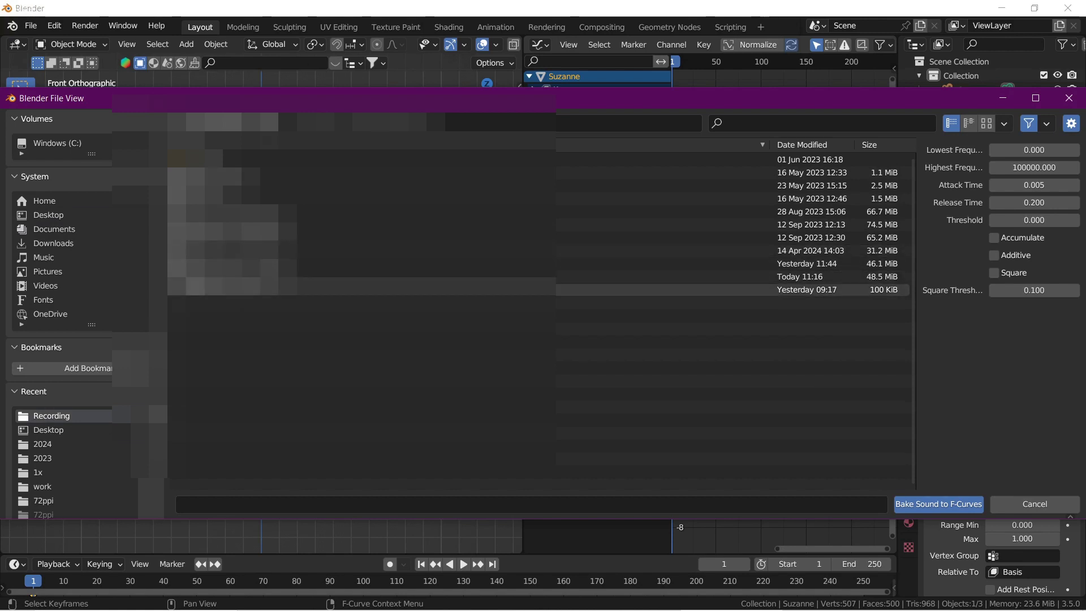
pyautogui.click(667, 290)
pyautogui.click(940, 505)
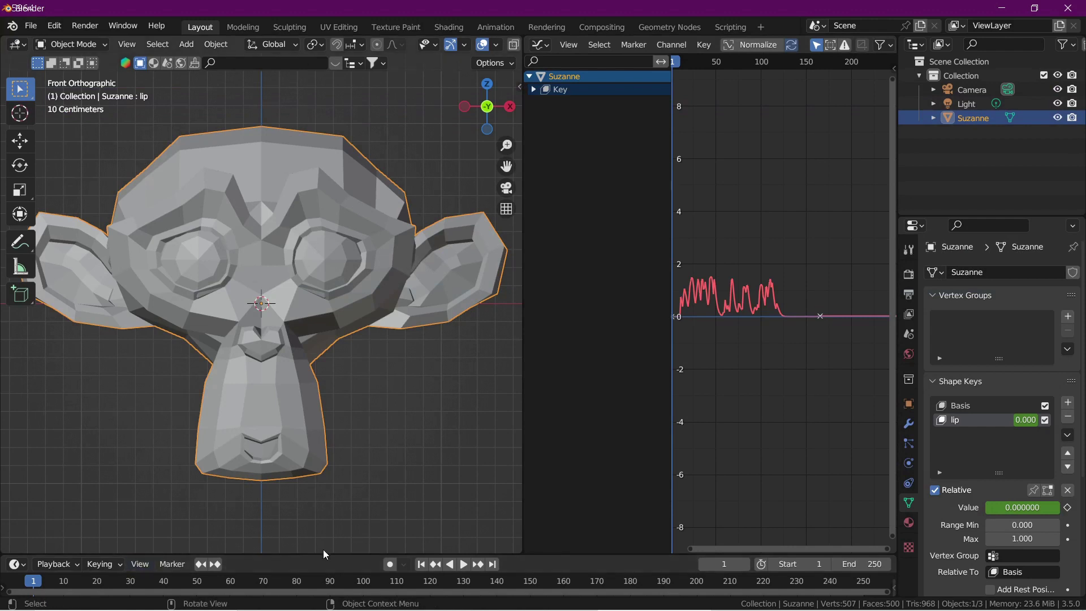
# Enlarge the bottom area and turn it into the Video Sequencer, opening its Add menu.
pyautogui.moveTo(334, 495); pyautogui.dragTo(334, 468)
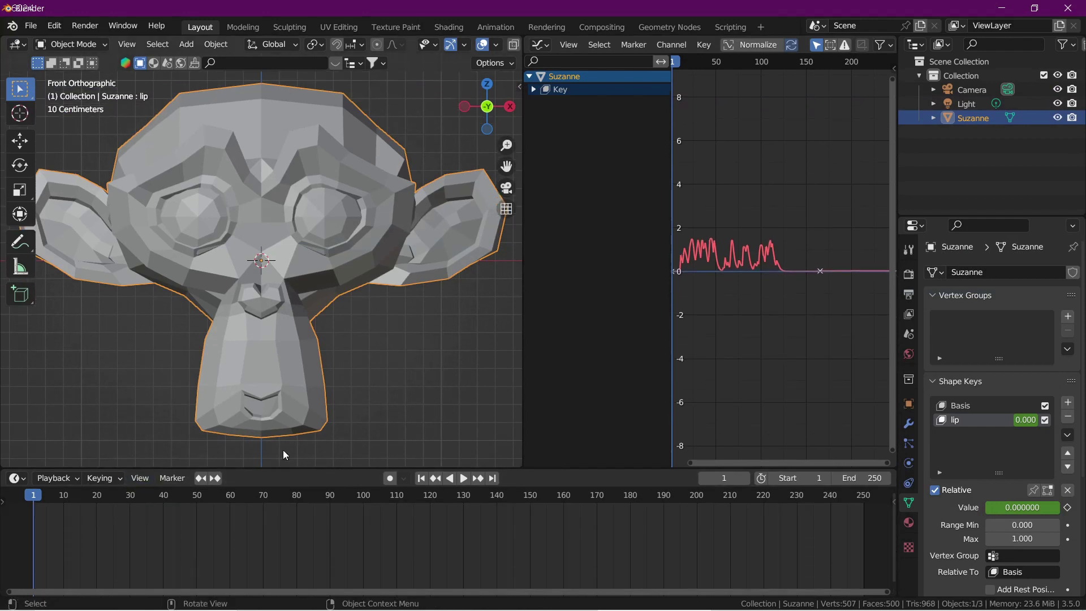
pyautogui.click(17, 479)
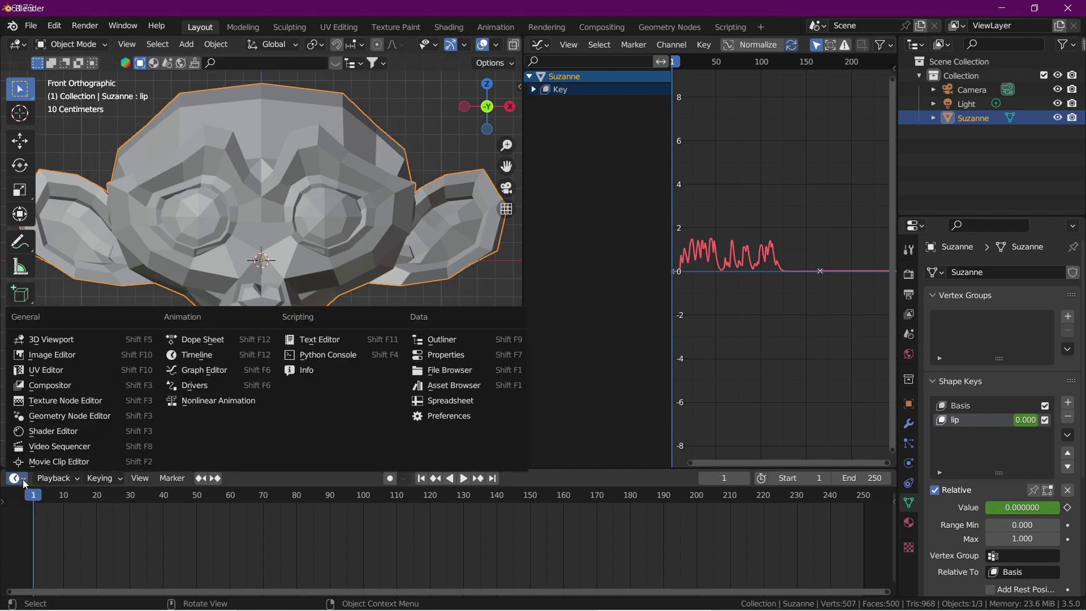
pyautogui.click(63, 450)
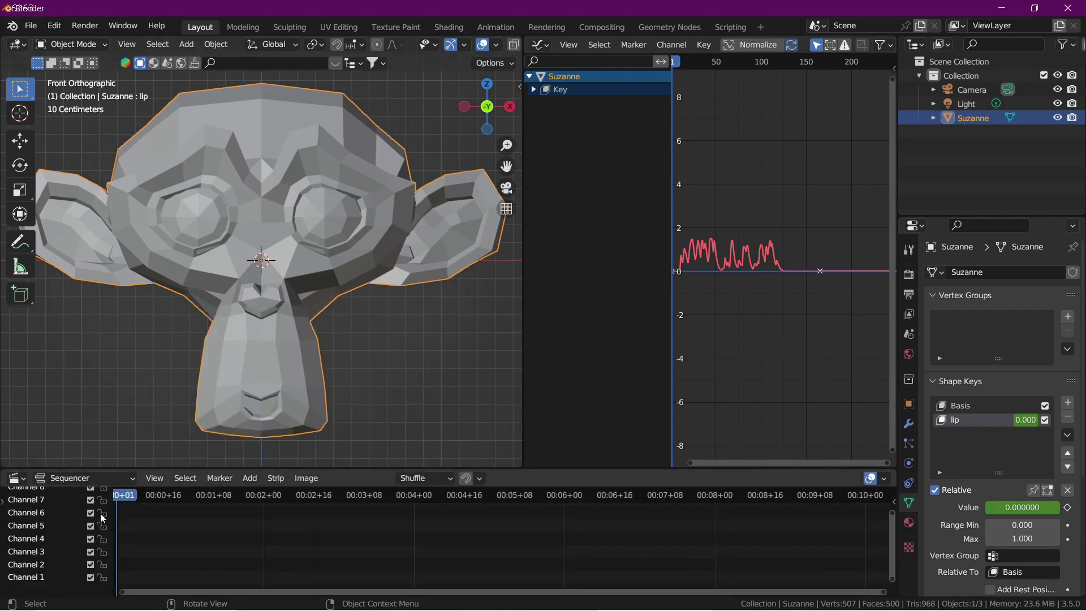
pyautogui.click(249, 478)
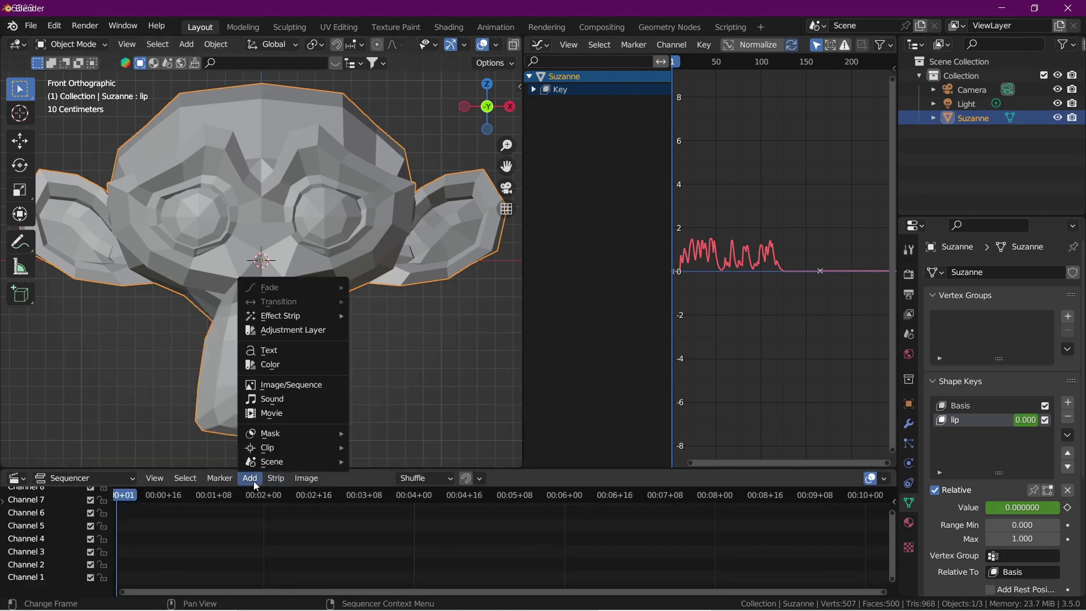
# Add subscribe voice.mp3 from Desktop/Recording as a sound strip on channel 1.
pyautogui.click(272, 398)
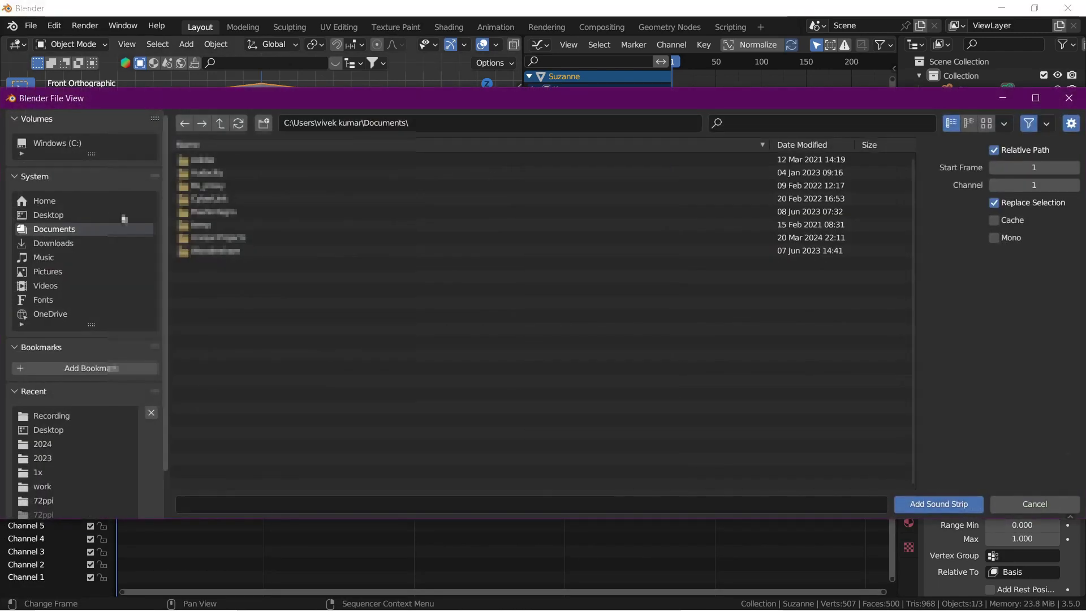
pyautogui.click(62, 217)
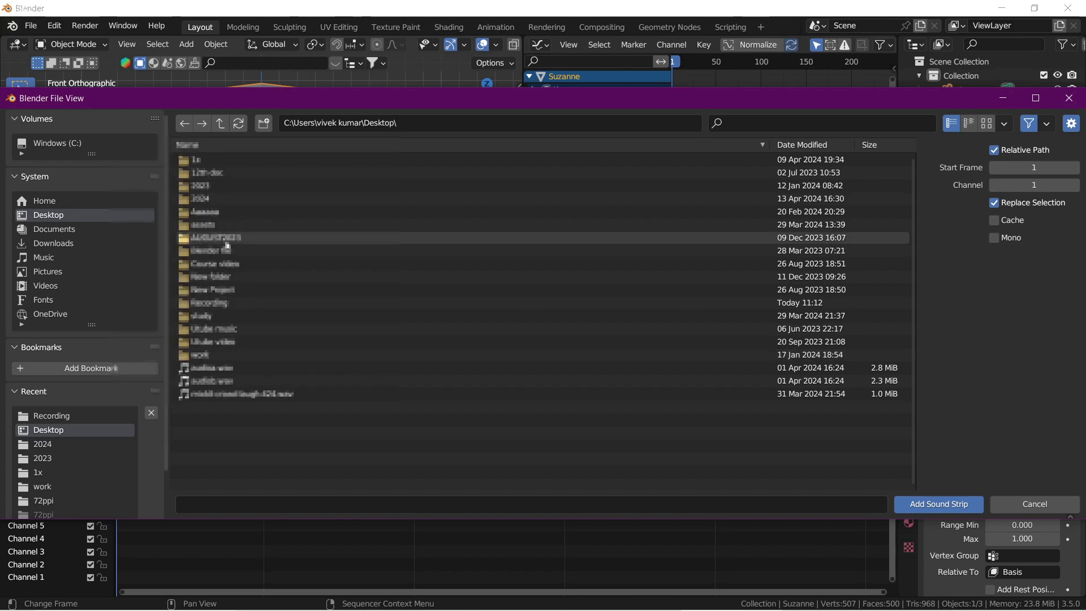
pyautogui.click(228, 303)
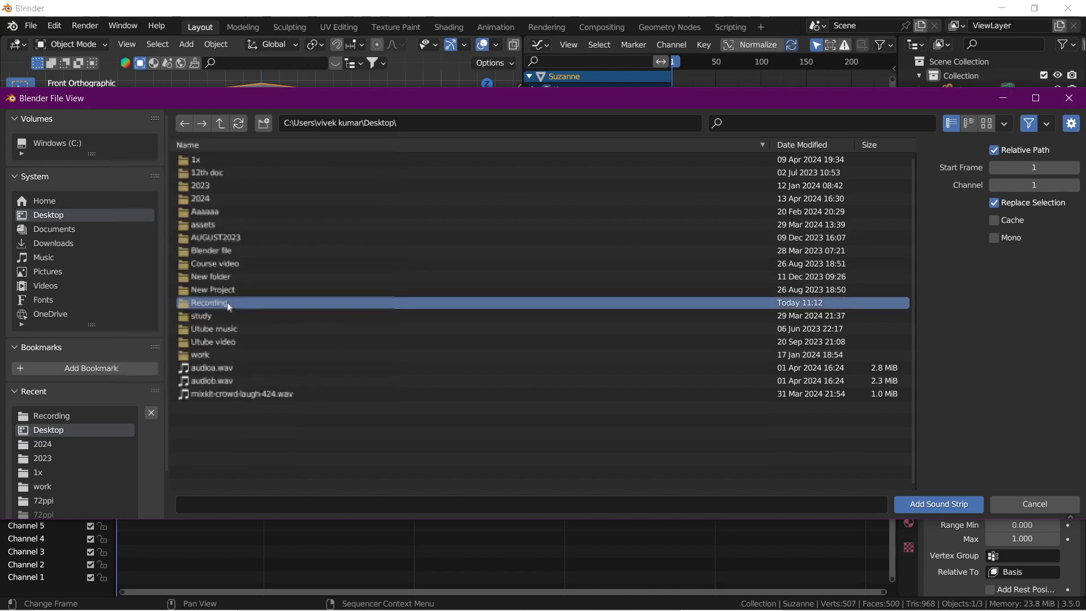
pyautogui.doubleClick(229, 304)
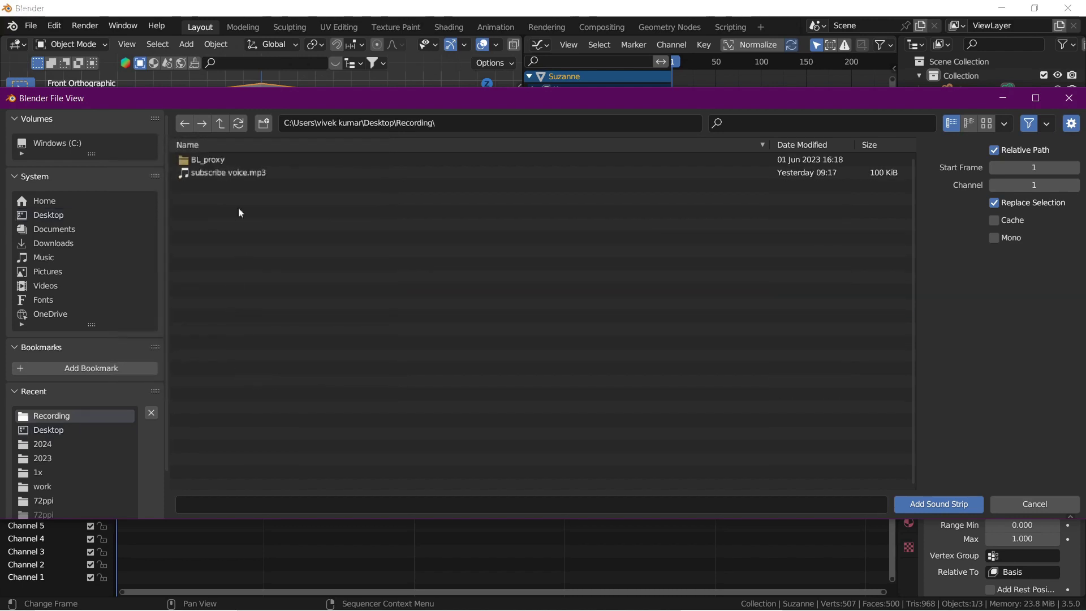
pyautogui.click(250, 175)
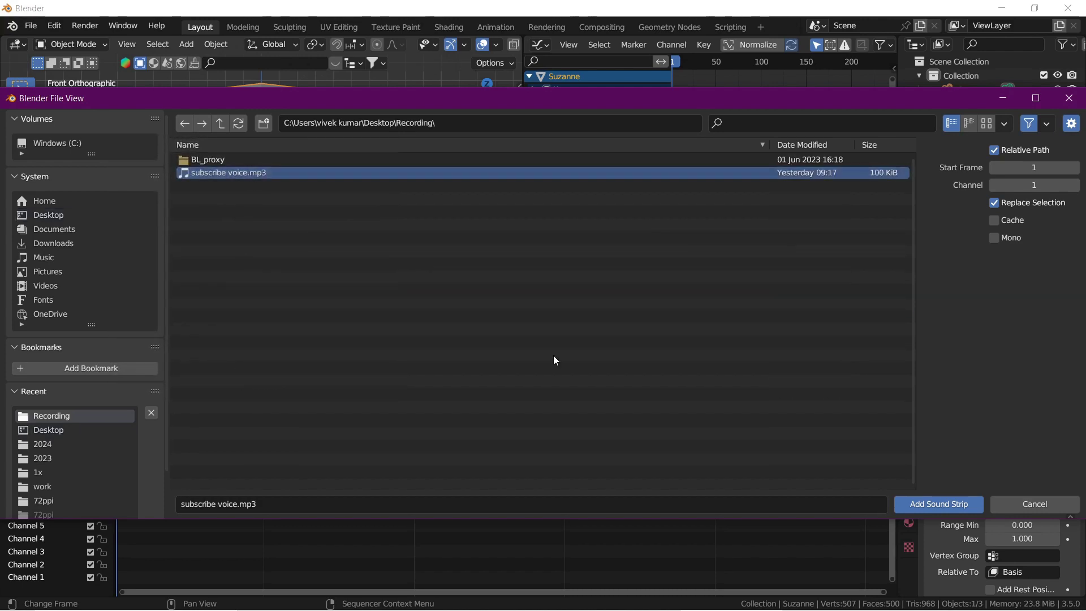
pyautogui.click(922, 508)
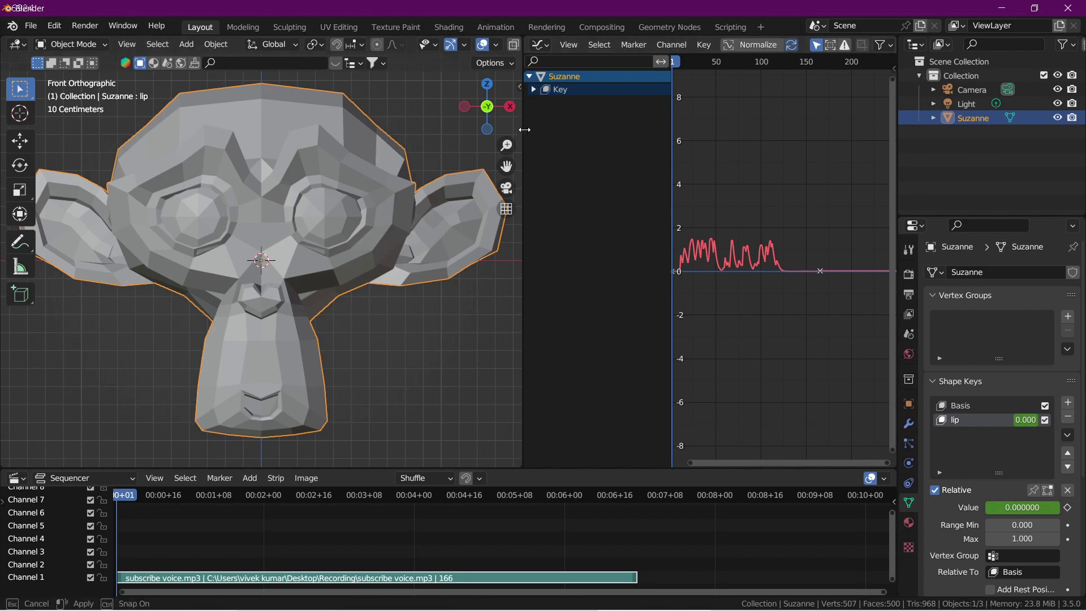
# Widen the 3D viewport and play the lip-sync animation with sound, then stop.
pyautogui.moveTo(524, 129); pyautogui.dragTo(753, 130)
pyautogui.scroll(-3, 503, 229)
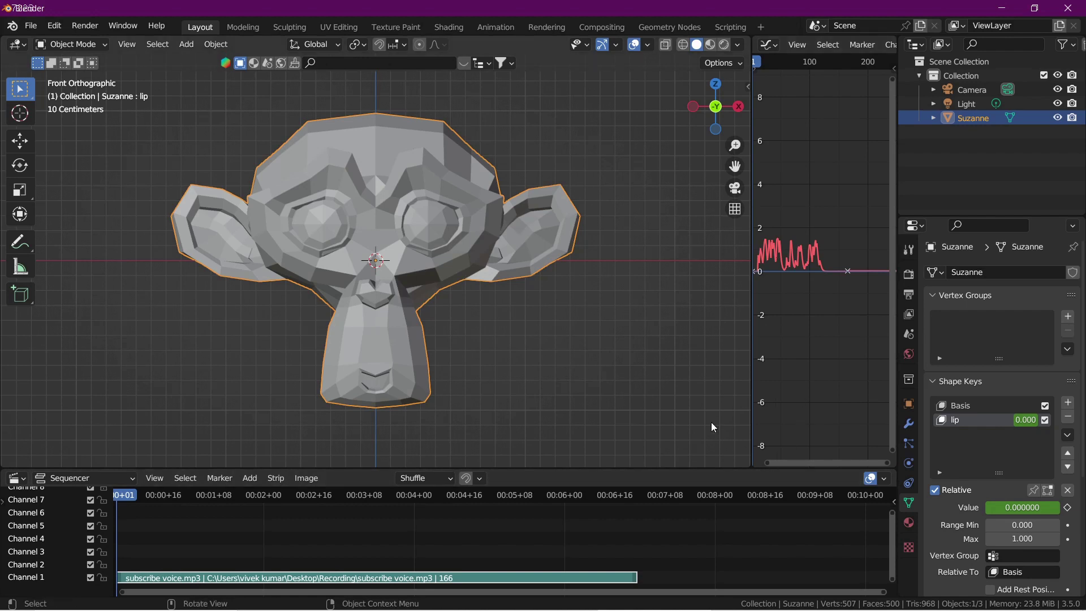
pyautogui.press('space')
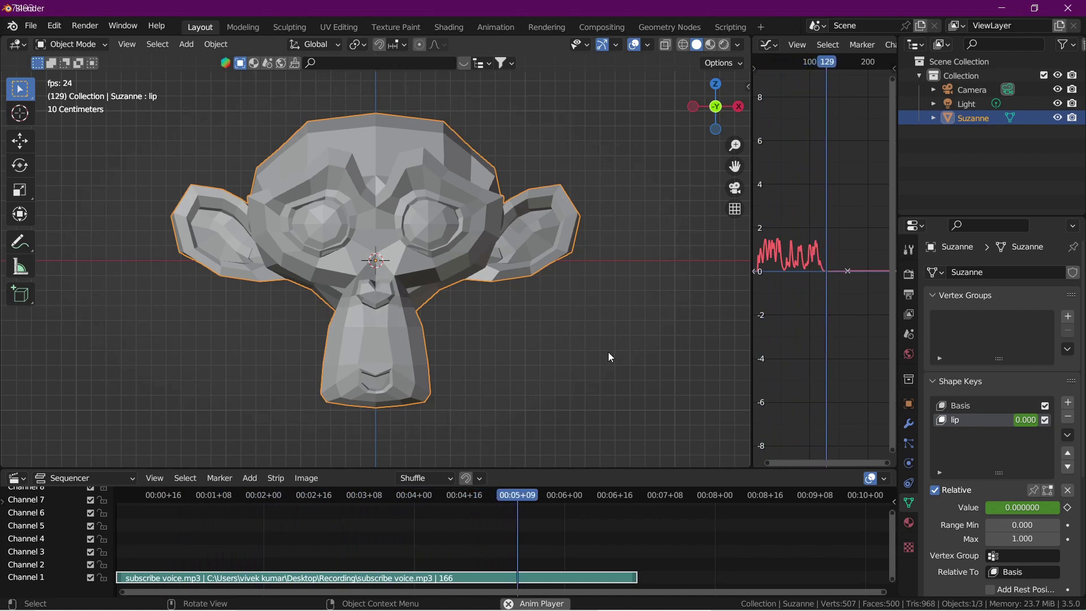
pyautogui.press('space')
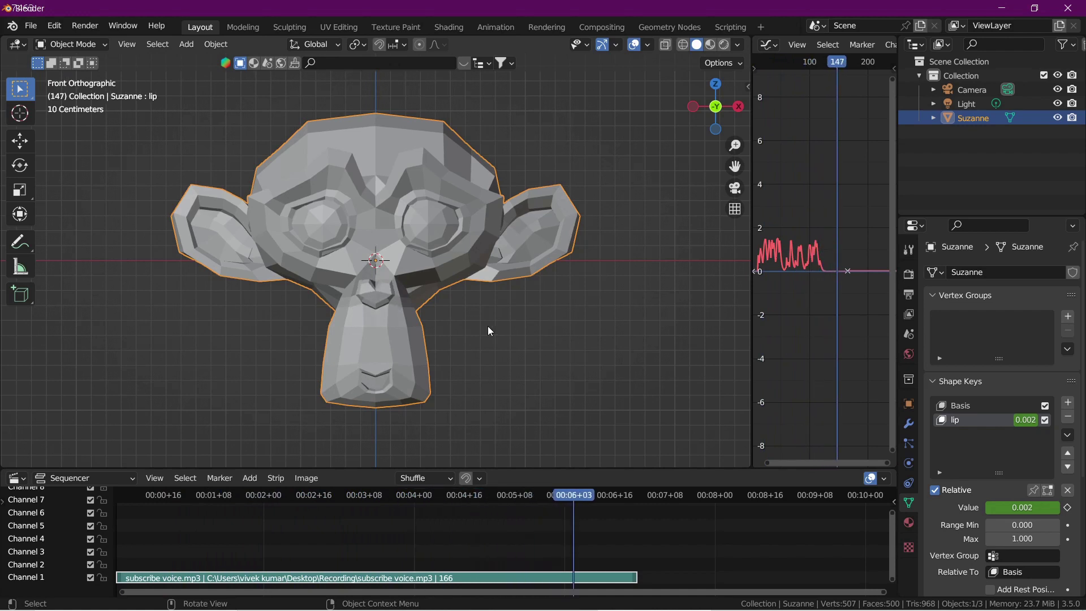
# Orbit to an angled view of Suzanne and replay the lip sync, stopping at frame 180.
pyautogui.scroll(3, 517, 377)
pyautogui.scroll(-4, 518, 374)
pyautogui.moveTo(517, 375); pyautogui.dragTo(549, 367, button='middle')
pyautogui.scroll(3, 553, 367)
pyautogui.scroll(2, 446, 292)
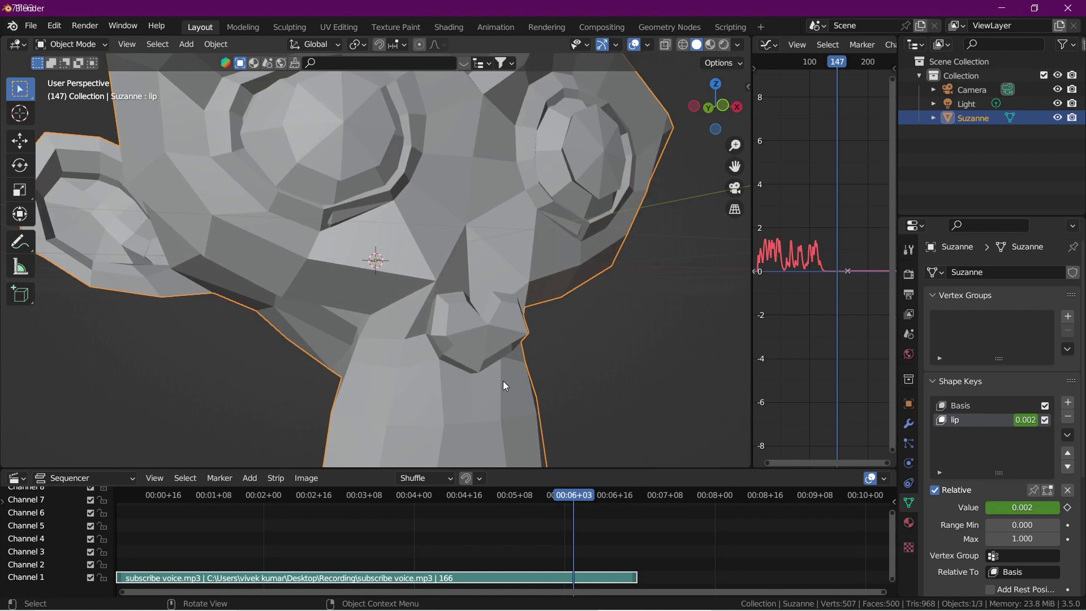
pyautogui.press('space')
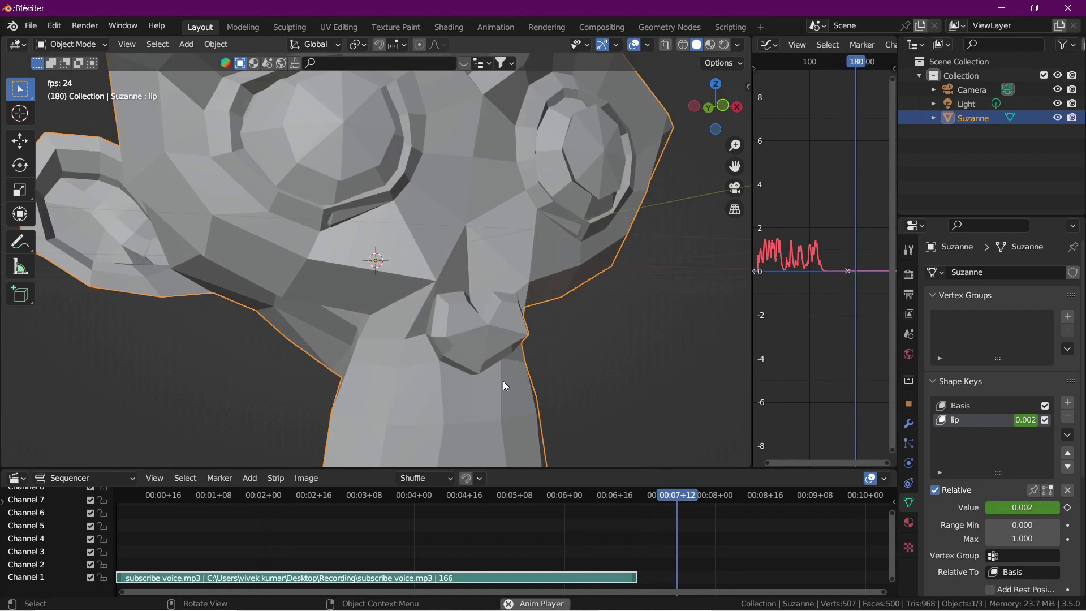
pyautogui.press('space')
# Switch the bottom Video Sequencer back to a Timeline.
pyautogui.click(17, 478)
pyautogui.click(83, 447)
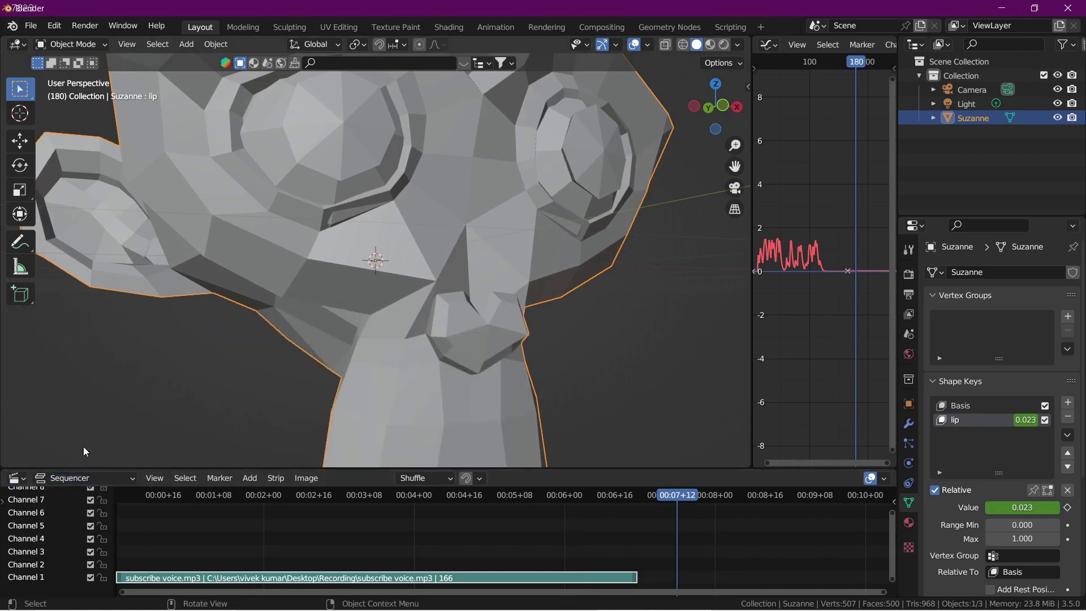
pyautogui.click(17, 478)
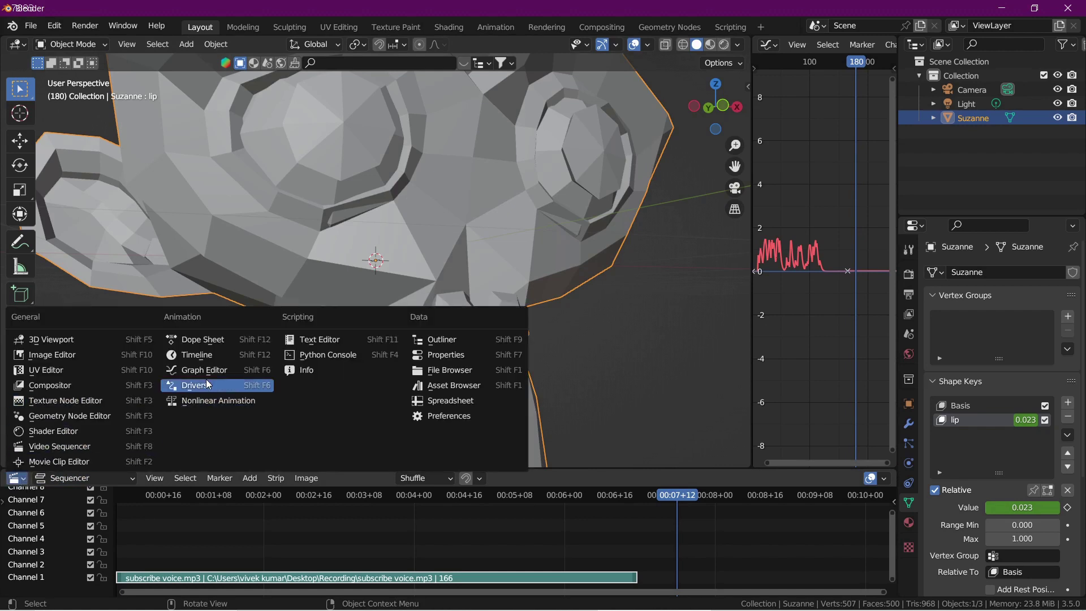
pyautogui.click(209, 355)
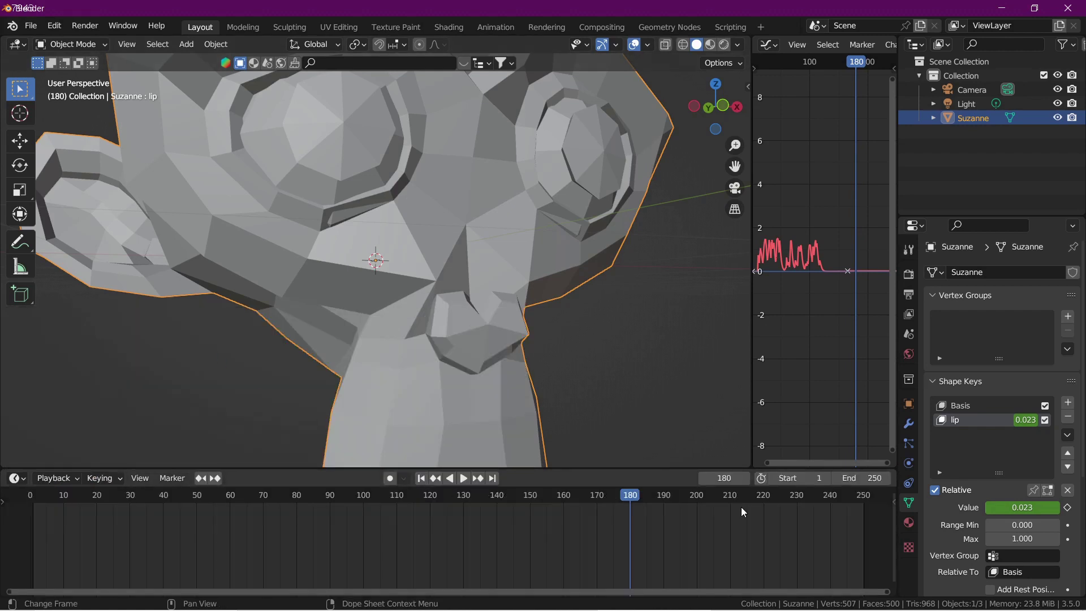
# Set the scene end frame to 138, then play and stop the lip sync while orbiting Suzanne's head from both sides.
pyautogui.moveTo(867, 474); pyautogui.dragTo(802, 474)
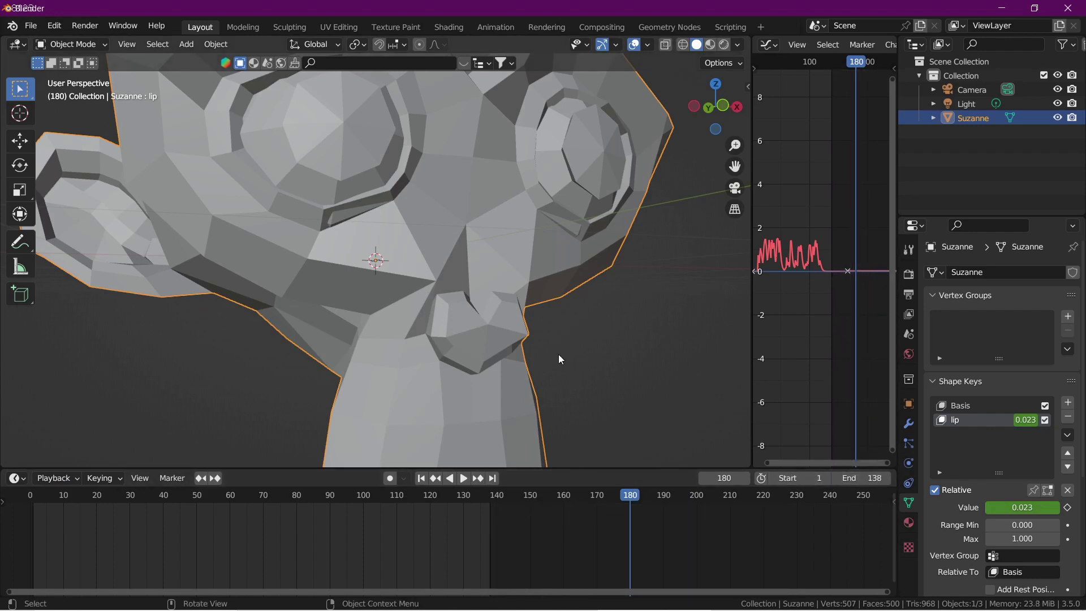
pyautogui.press('space')
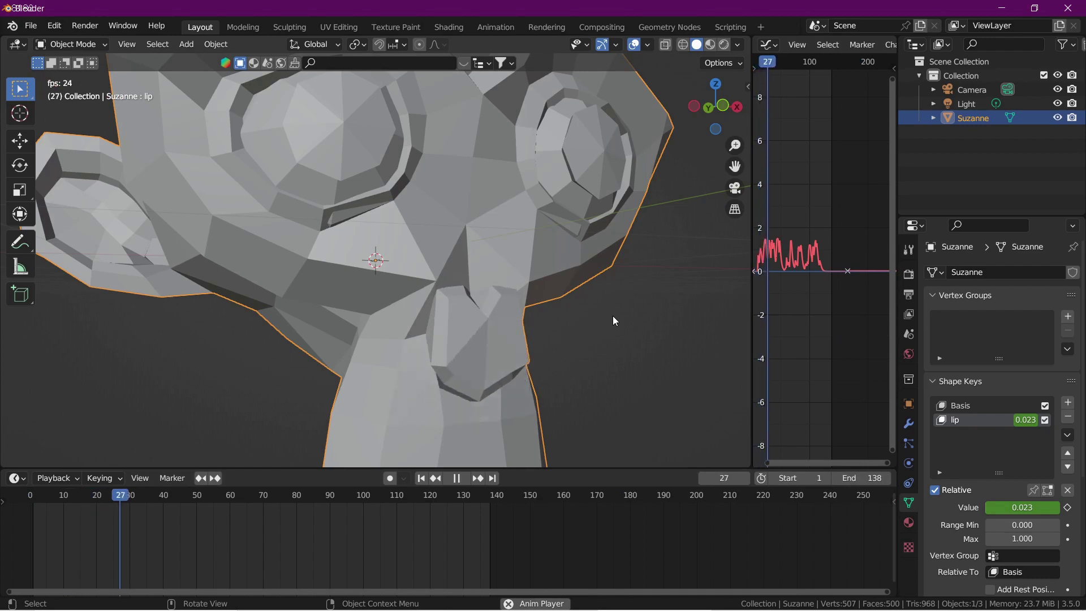
pyautogui.moveTo(602, 330); pyautogui.dragTo(510, 335, button='middle')
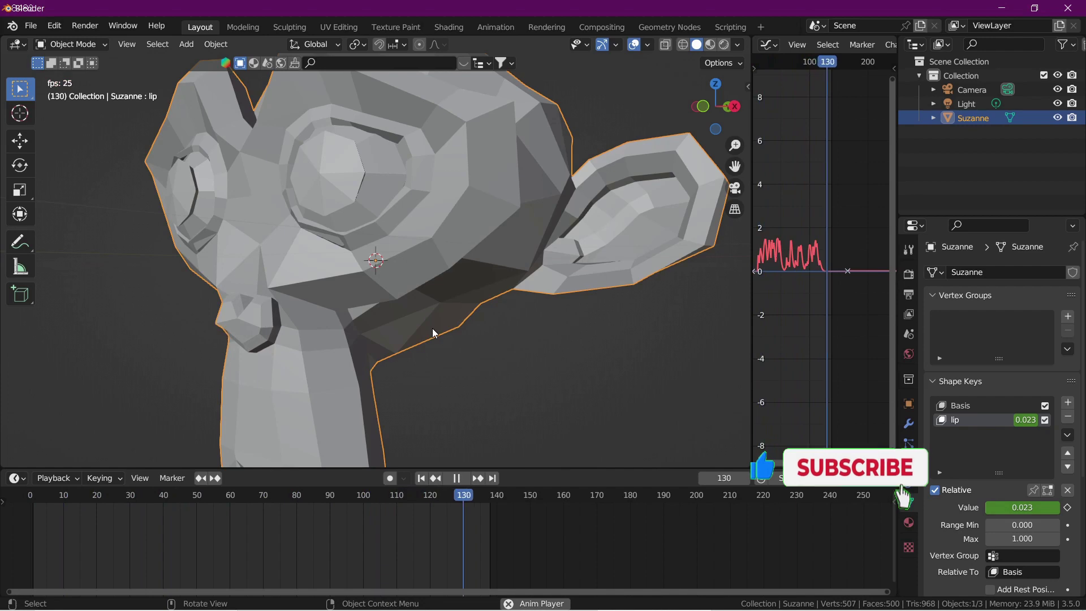
pyautogui.press('space')
pyautogui.moveTo(388, 332); pyautogui.dragTo(440, 328, button='middle')
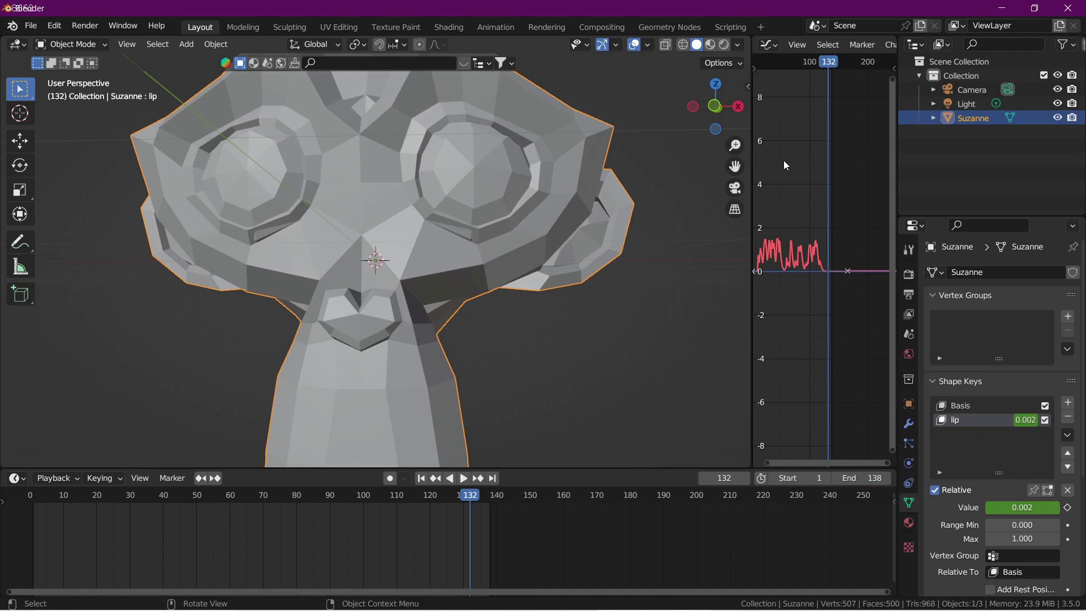
pyautogui.moveTo(472, 609)
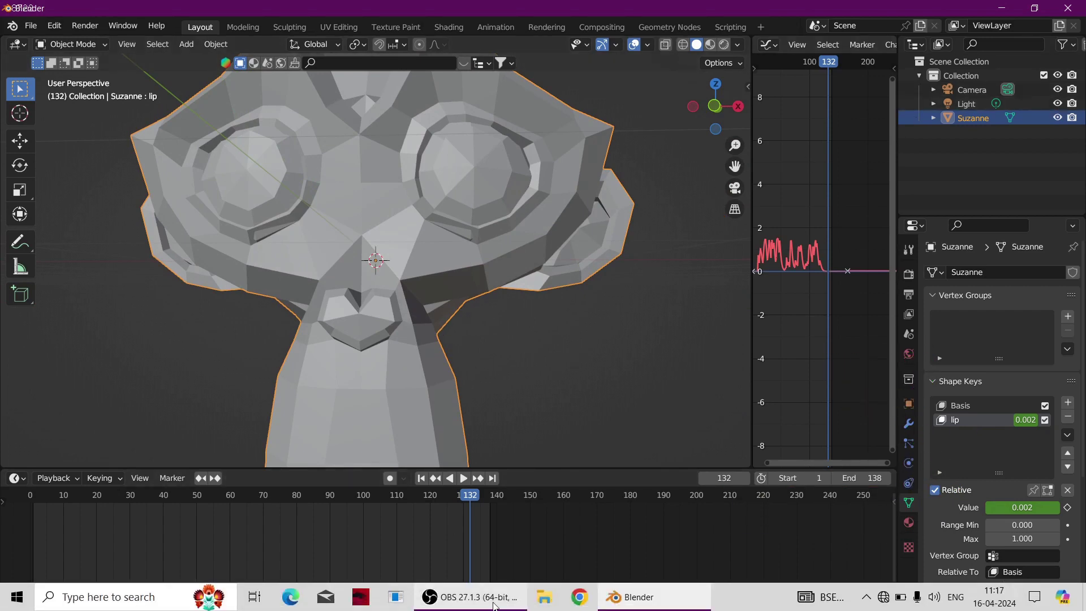